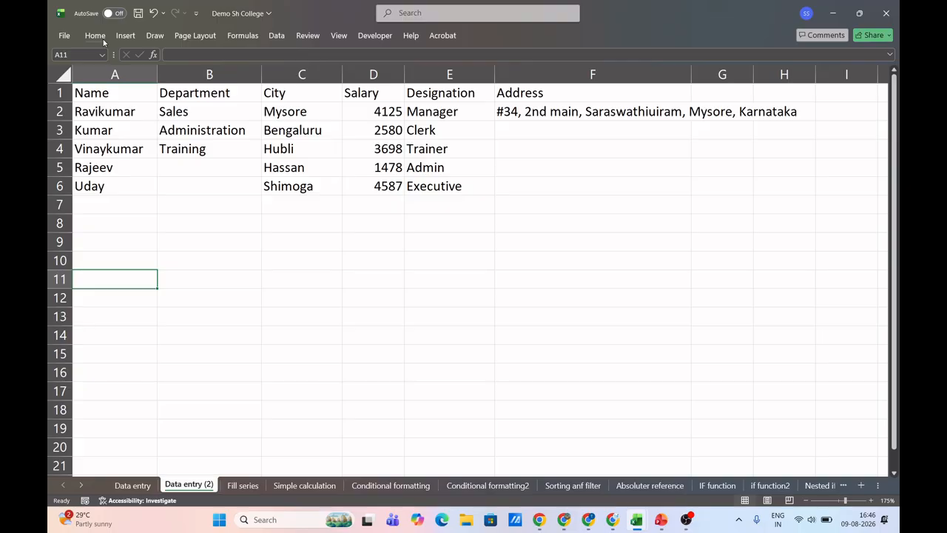
# - Apply all borders to the employee table in A1:F6
pyautogui.click(97, 36)
pyautogui.click(105, 110)
pyautogui.moveTo(106, 93); pyautogui.dragTo(566, 185)
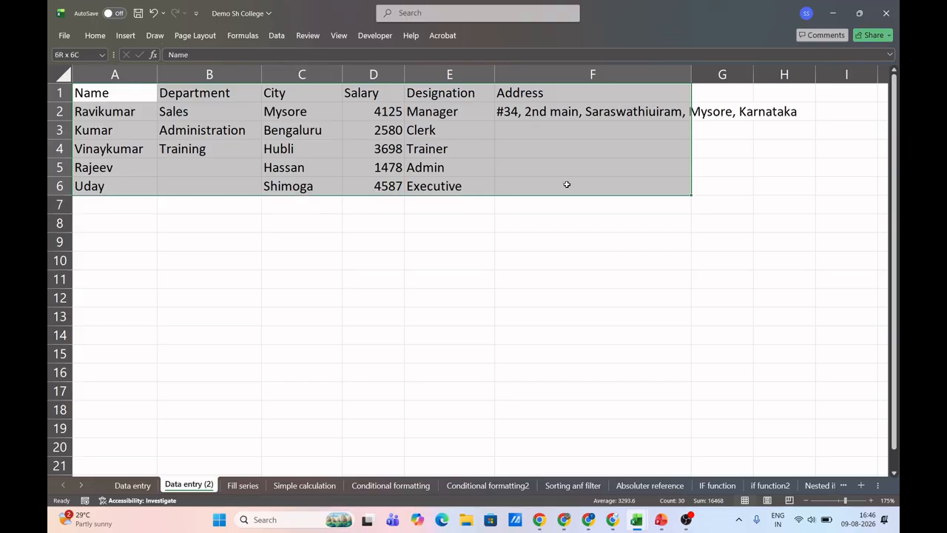
pyautogui.click(95, 36)
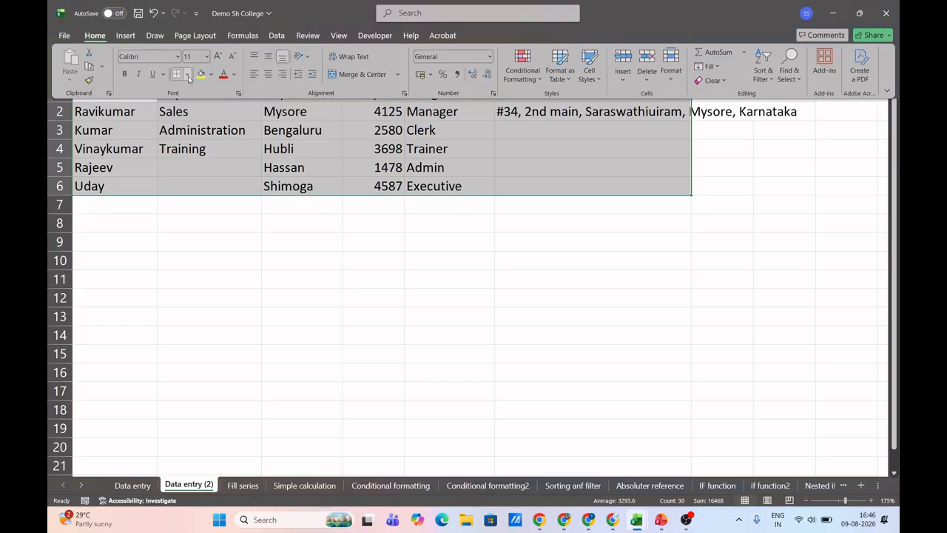
pyautogui.click(187, 75)
pyautogui.click(206, 187)
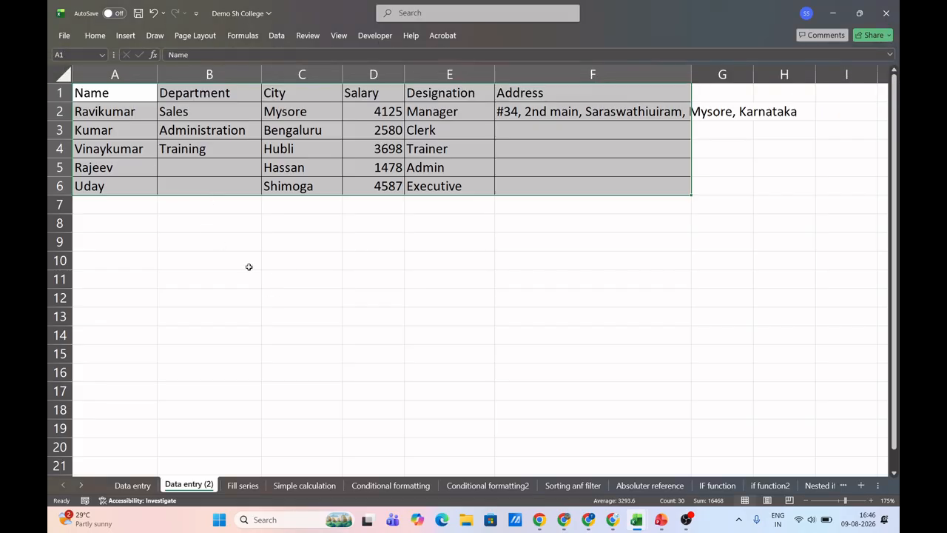
pyautogui.scroll(-2, 249, 266)
pyautogui.scroll(2, 249, 266)
pyautogui.click(232, 216)
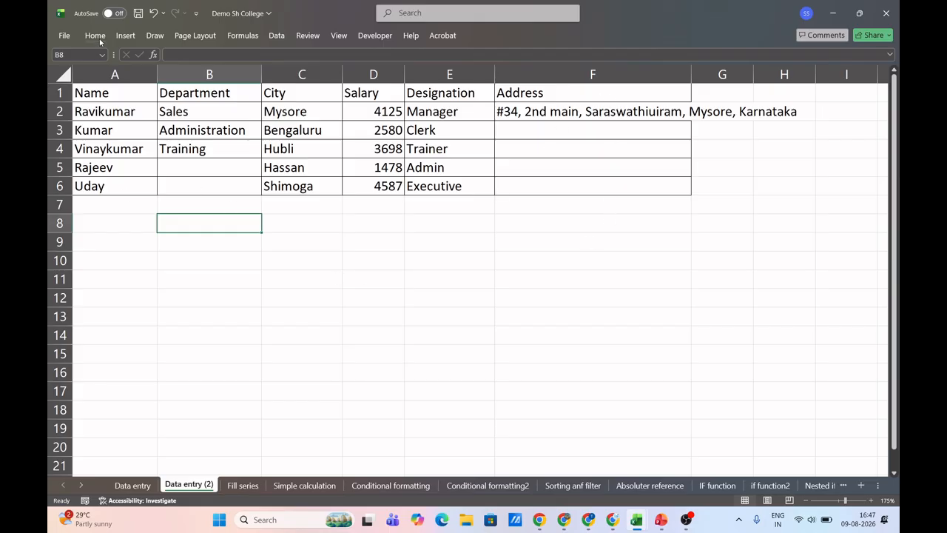
# - Format the header row A1:F1 as bold, centred text with a yellow fill
pyautogui.moveTo(114, 102); pyautogui.dragTo(538, 96)
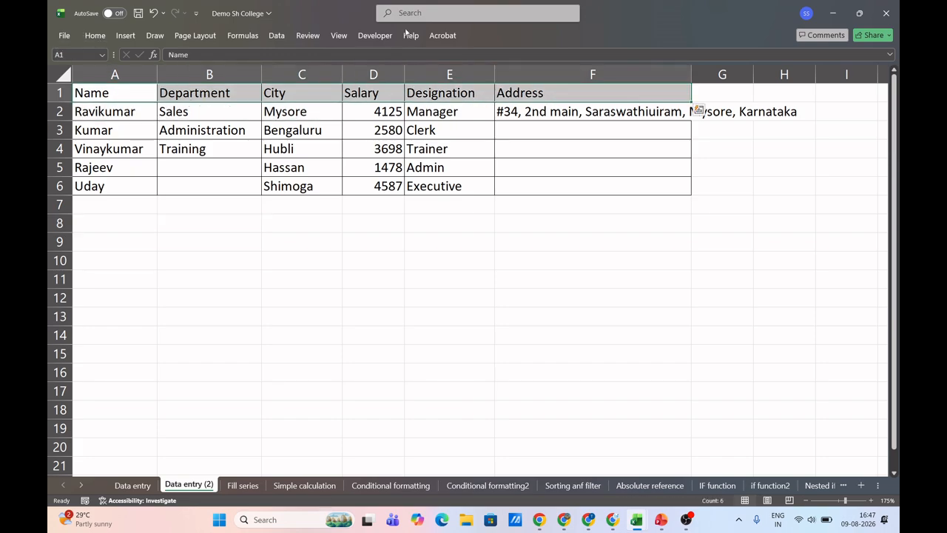
pyautogui.rightClick(457, 34)
pyautogui.click(484, 81)
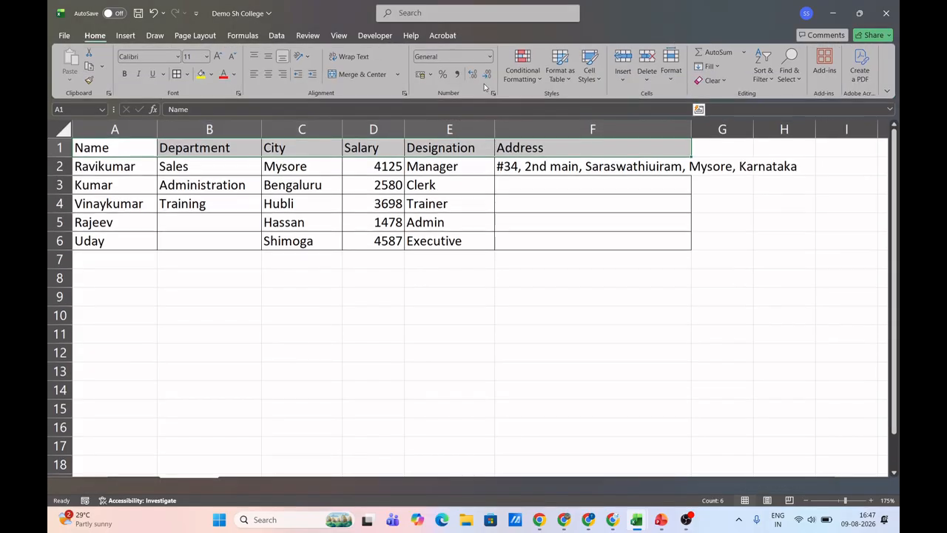
pyautogui.click(125, 74)
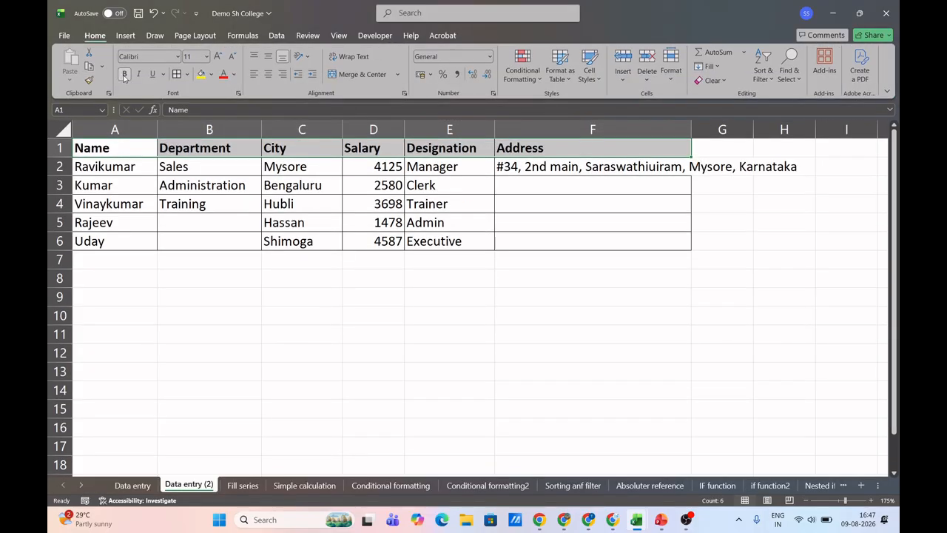
pyautogui.click(199, 79)
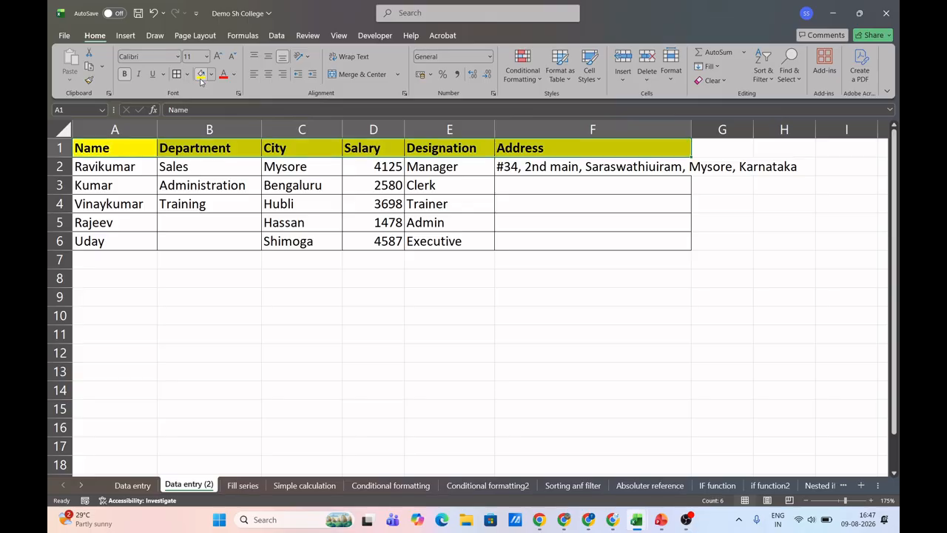
pyautogui.click(269, 75)
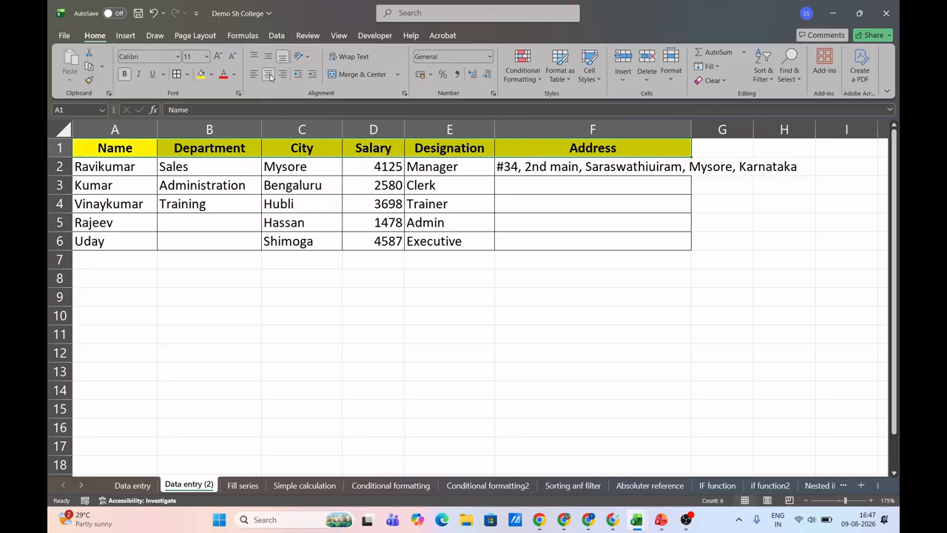
pyautogui.click(132, 169)
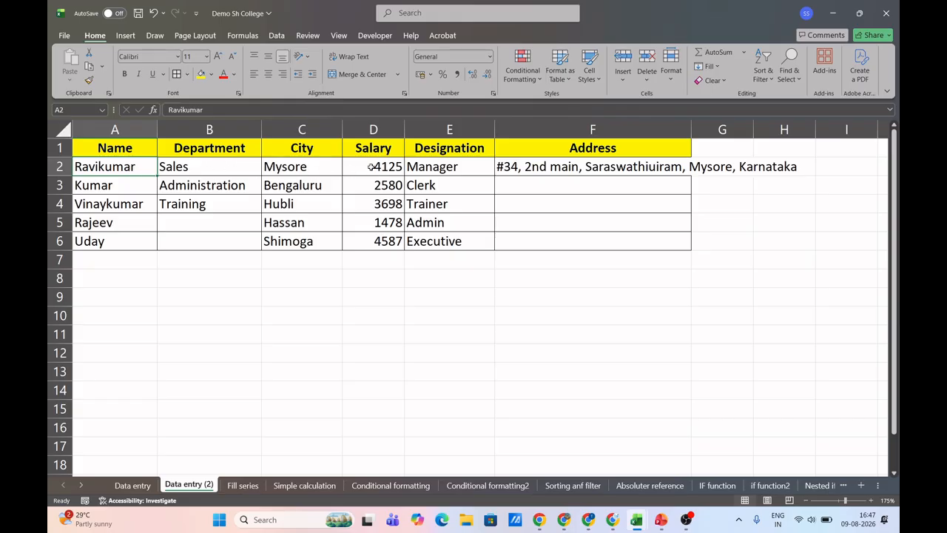
# - Try left and centre alignment on the salary values in D2:D6 and settle on right alignment
pyautogui.moveTo(373, 167); pyautogui.dragTo(387, 244)
pyautogui.click(387, 242)
pyautogui.moveTo(377, 166); pyautogui.dragTo(384, 237)
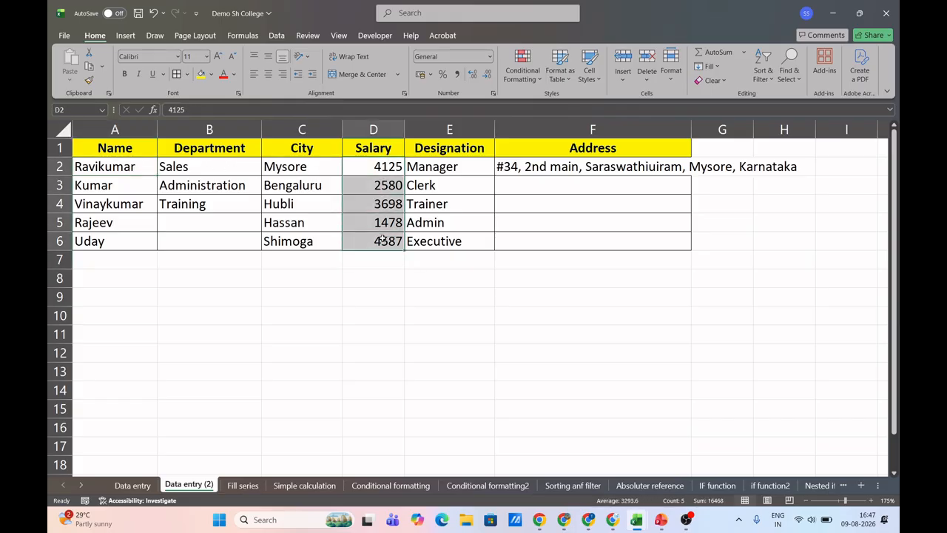
pyautogui.click(254, 75)
pyautogui.click(268, 74)
pyautogui.click(282, 75)
pyautogui.click(563, 244)
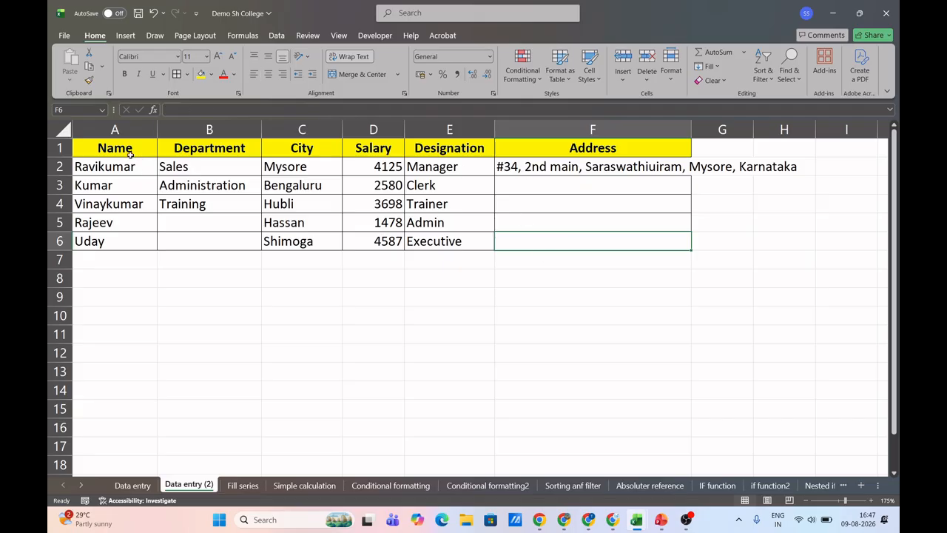
# - Try the data cells A2:F6 in Calibri at font size 14 and return them to size 11
pyautogui.moveTo(123, 164); pyautogui.dragTo(577, 232)
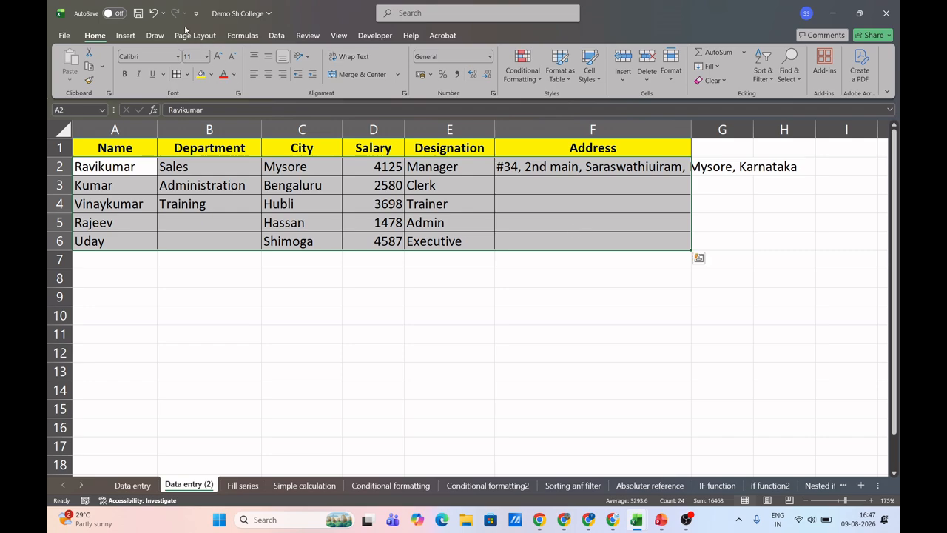
pyautogui.click(178, 57)
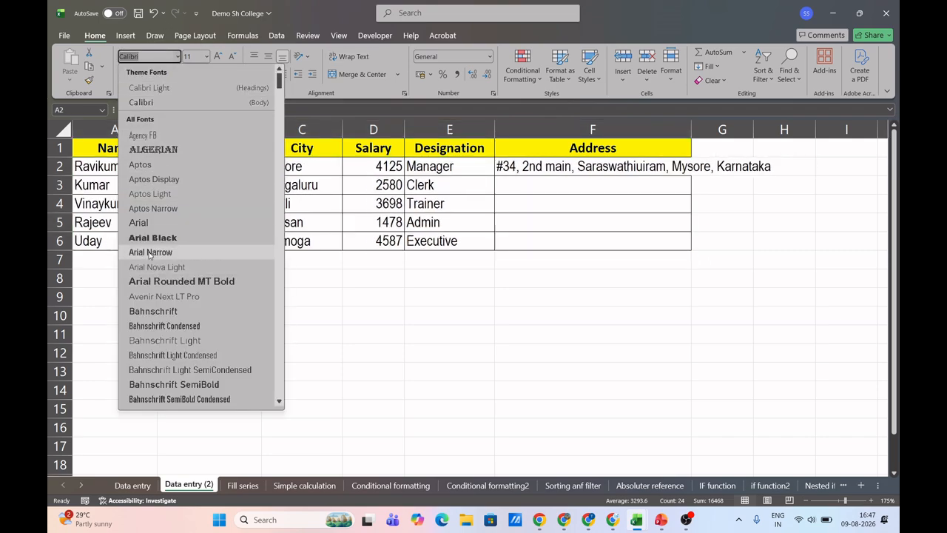
pyautogui.click(148, 102)
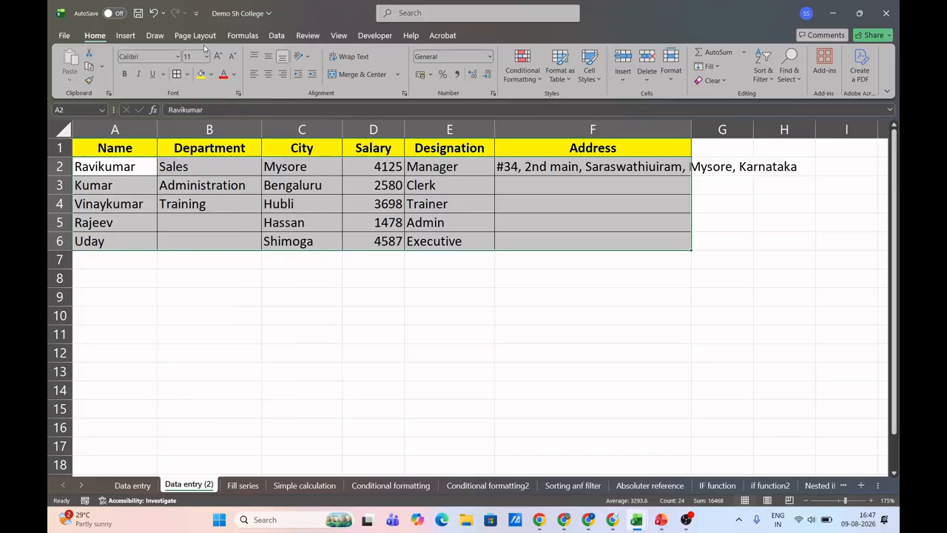
pyautogui.click(218, 59)
pyautogui.click(218, 58)
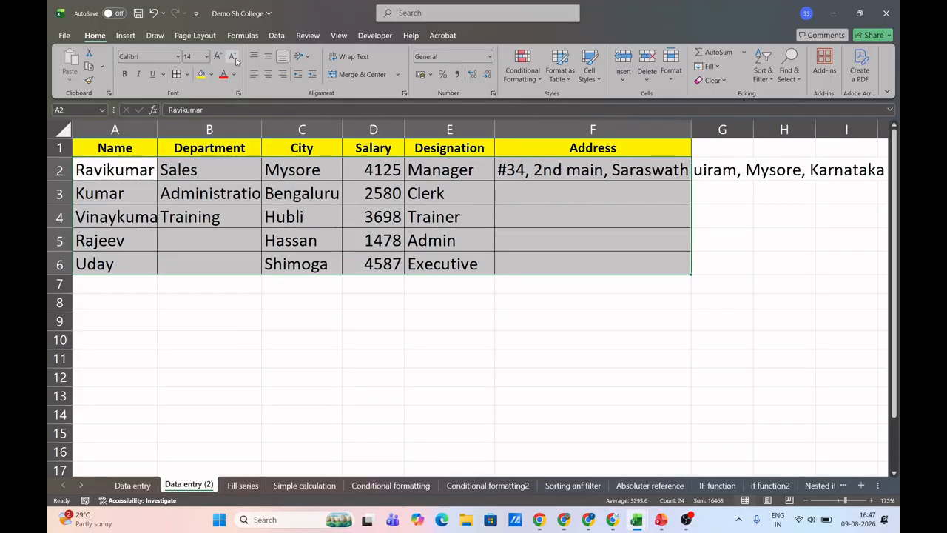
pyautogui.click(234, 60)
pyautogui.click(234, 60)
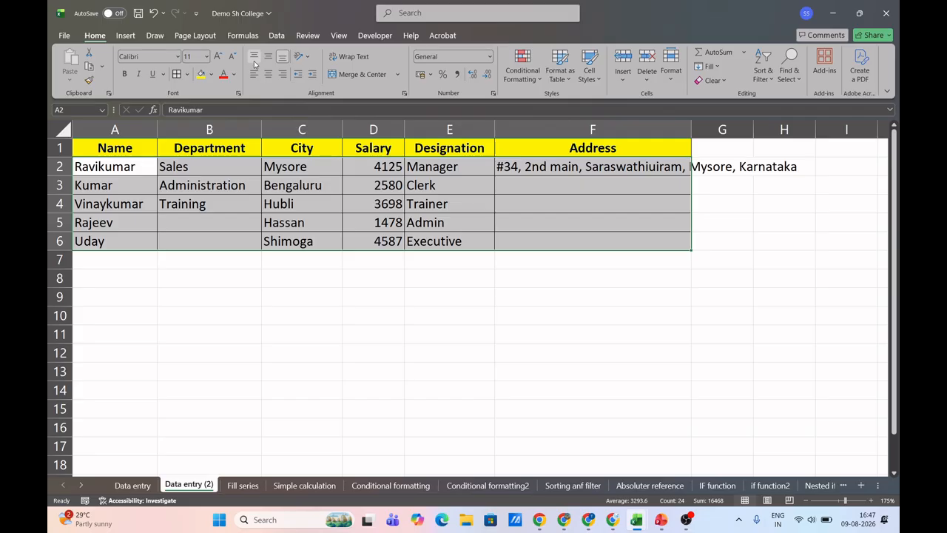
# - Narrow the Address column slightly and wrap the text in F2:F6
pyautogui.click(527, 169)
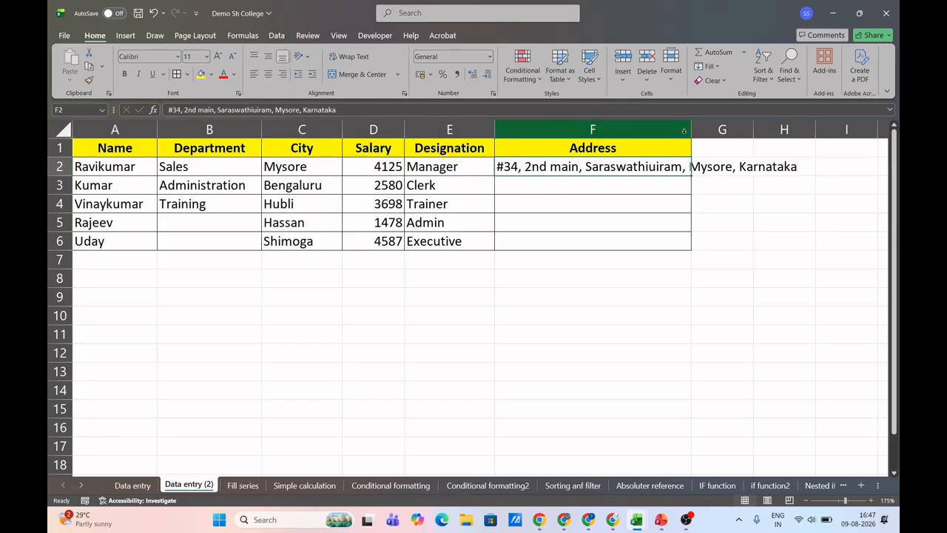
pyautogui.moveTo(691, 130); pyautogui.dragTo(676, 131)
pyautogui.moveTo(598, 165); pyautogui.dragTo(592, 247)
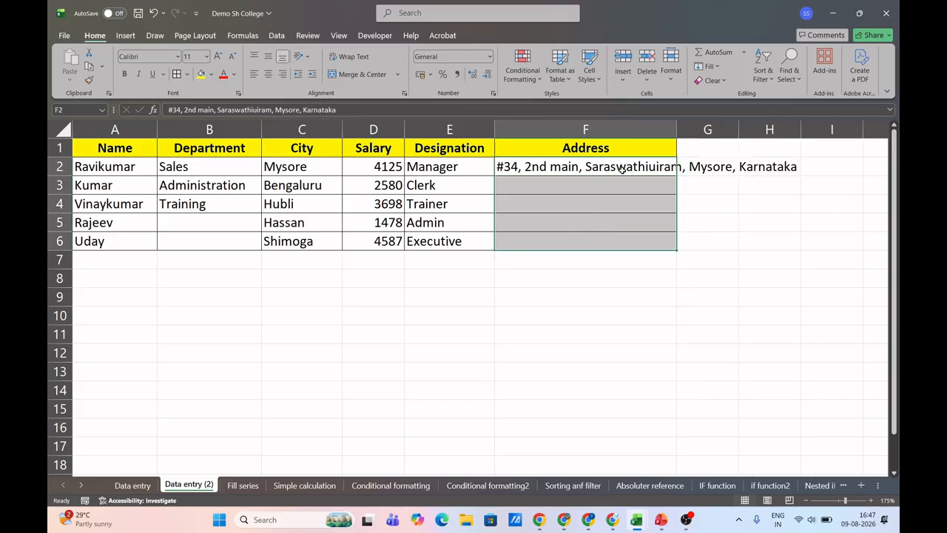
pyautogui.click(353, 59)
pyautogui.click(577, 198)
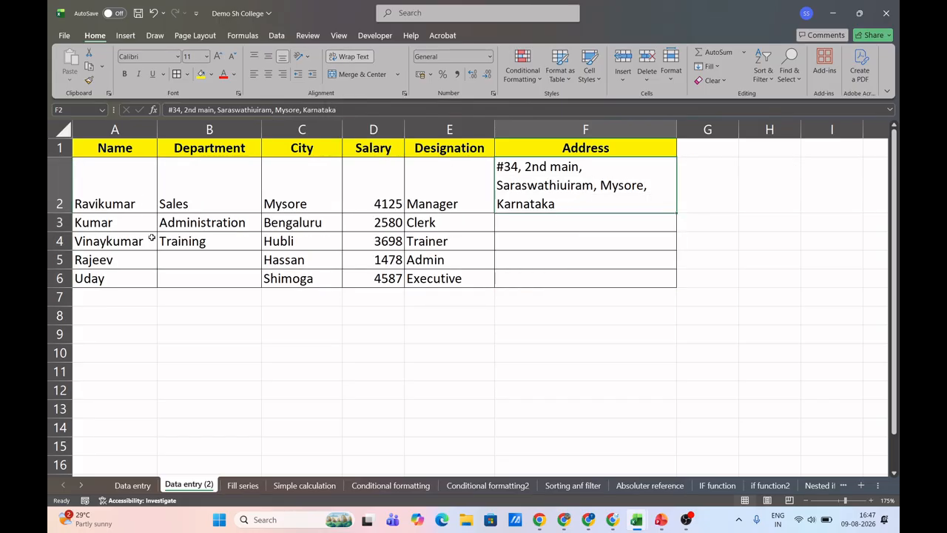
# - Try top, middle and bottom vertical alignment on cells A2:E2, ending with middle alignment
pyautogui.click(136, 191)
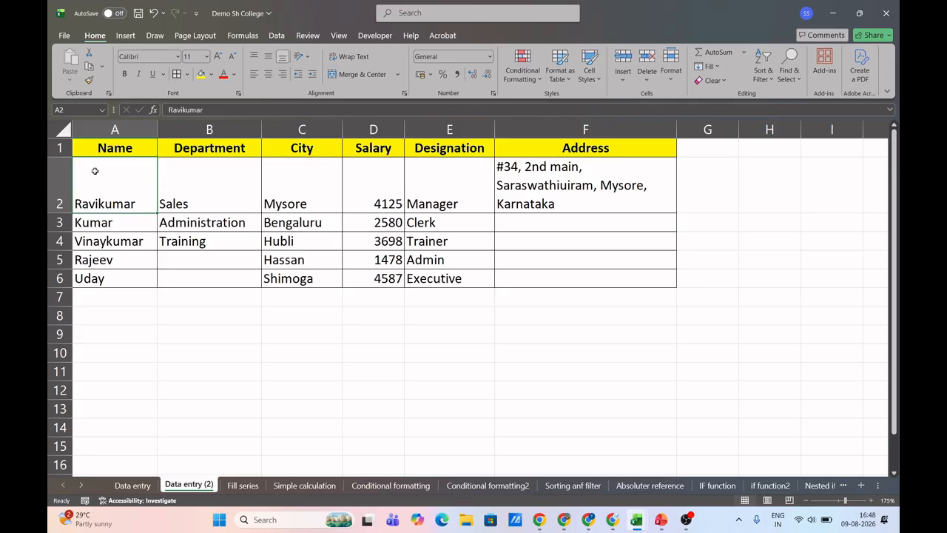
pyautogui.moveTo(123, 188); pyautogui.dragTo(453, 181)
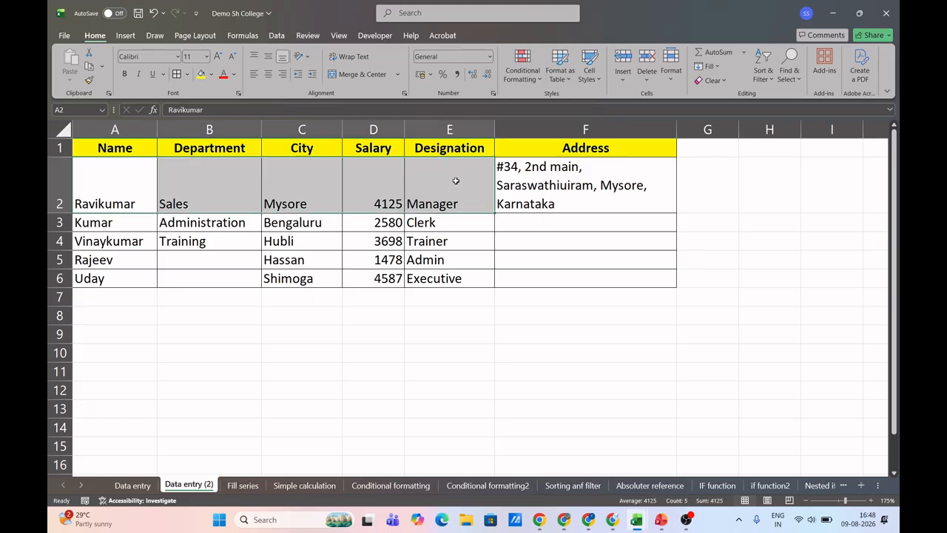
pyautogui.click(256, 59)
pyautogui.click(268, 58)
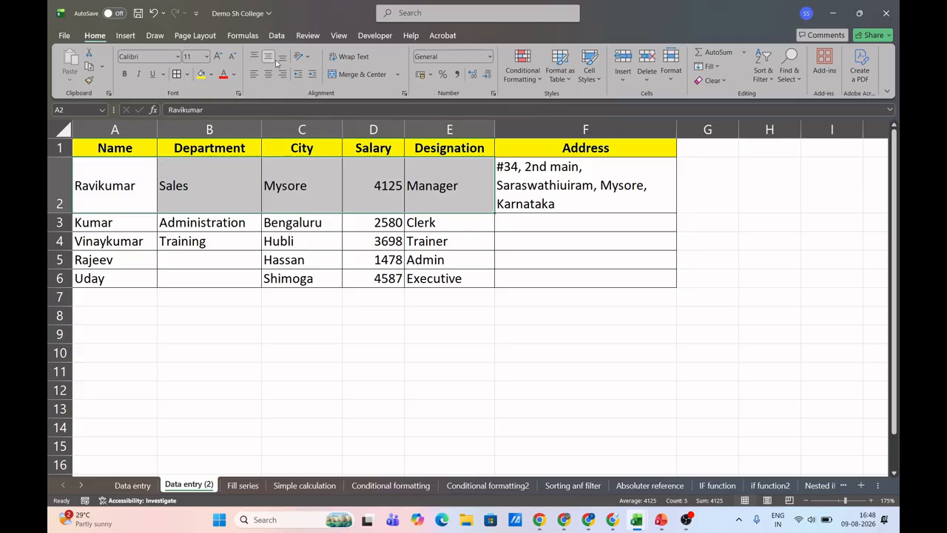
pyautogui.click(282, 58)
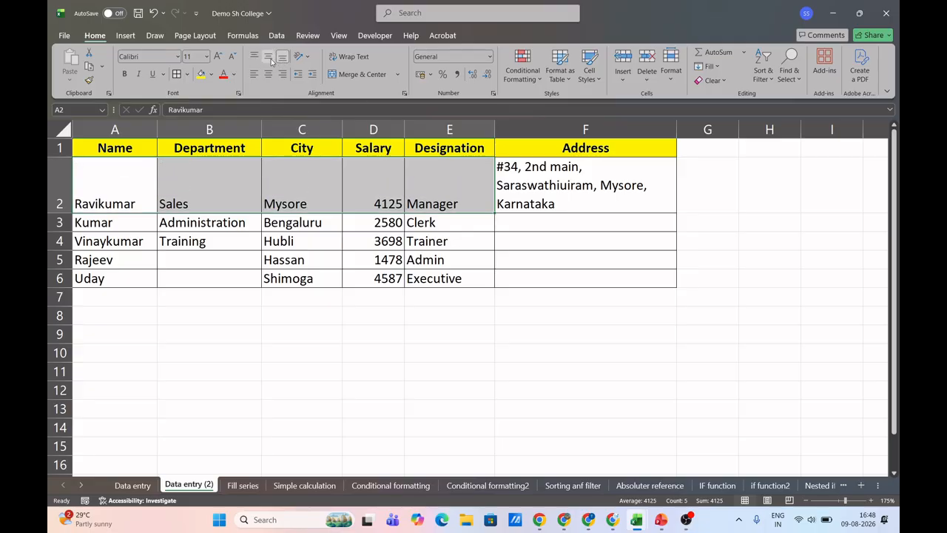
pyautogui.click(269, 59)
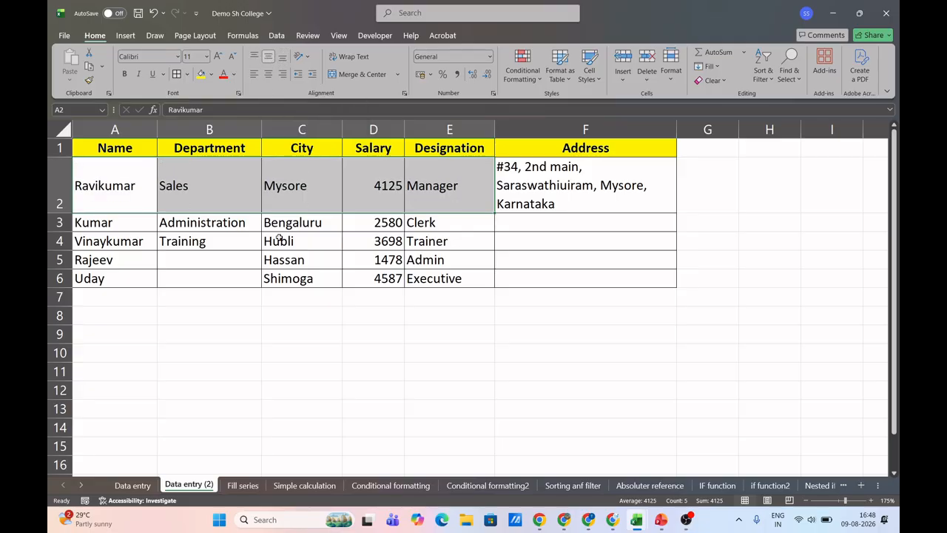
# - Middle-align the employee data in A2:E6 vertically
pyautogui.moveTo(98, 178); pyautogui.dragTo(416, 273)
pyautogui.click(268, 58)
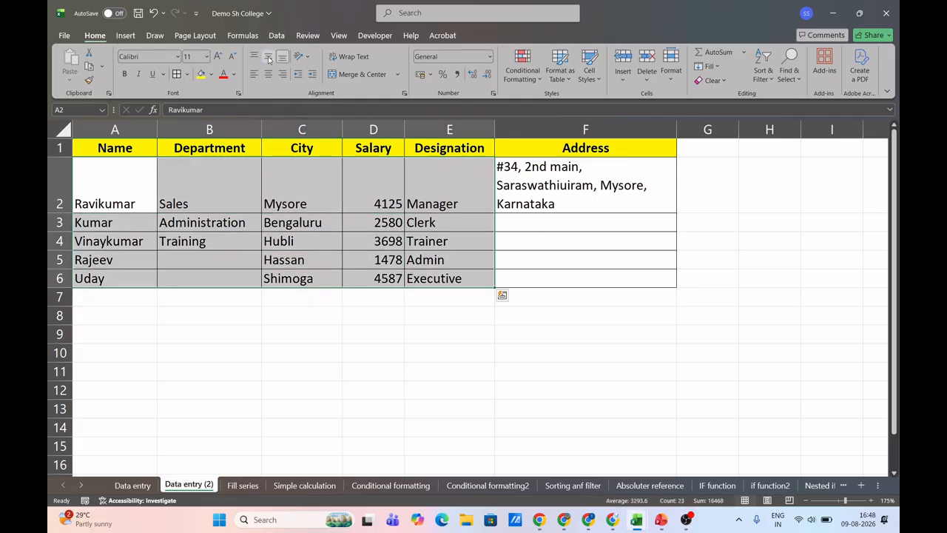
pyautogui.click(269, 59)
pyautogui.click(302, 271)
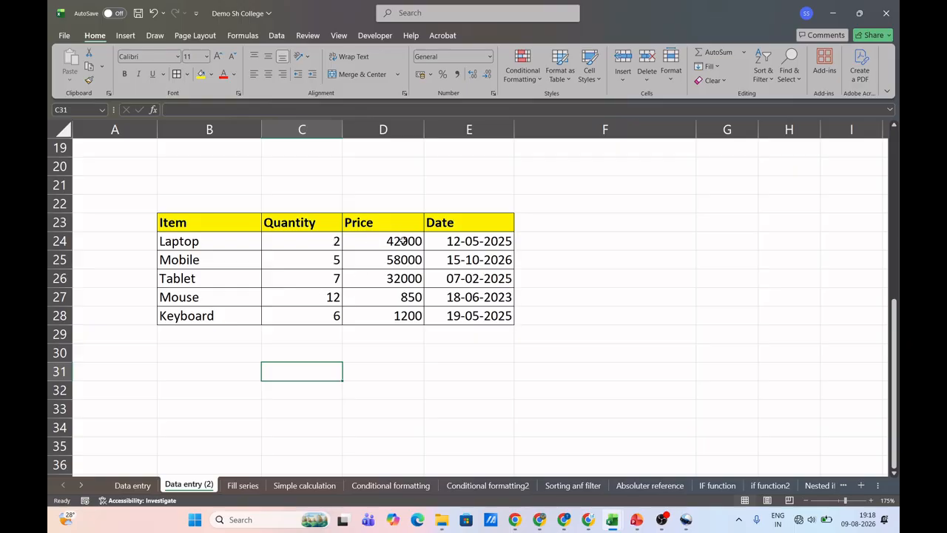
# - Format the prices in D24:D28 as Currency and widen the Price column slightly
pyautogui.moveTo(403, 241); pyautogui.dragTo(402, 310)
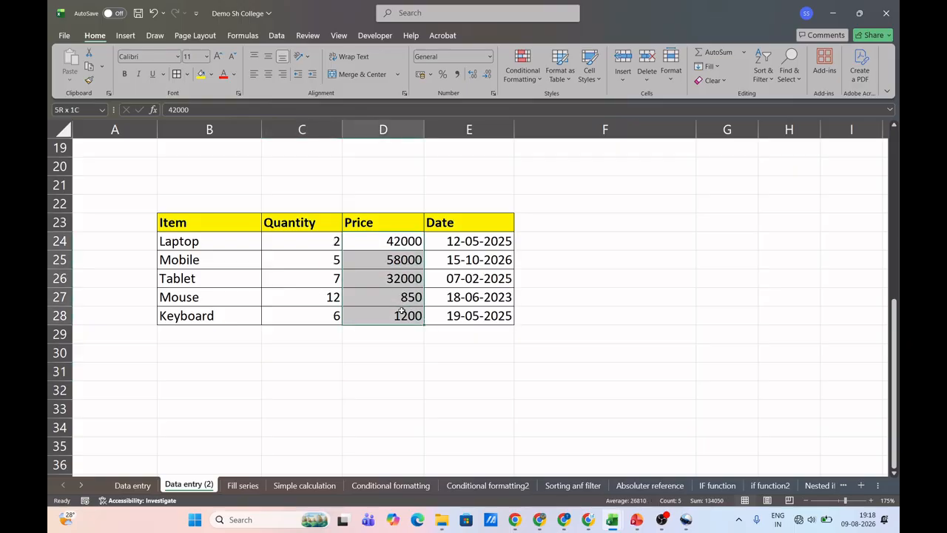
pyautogui.click(489, 57)
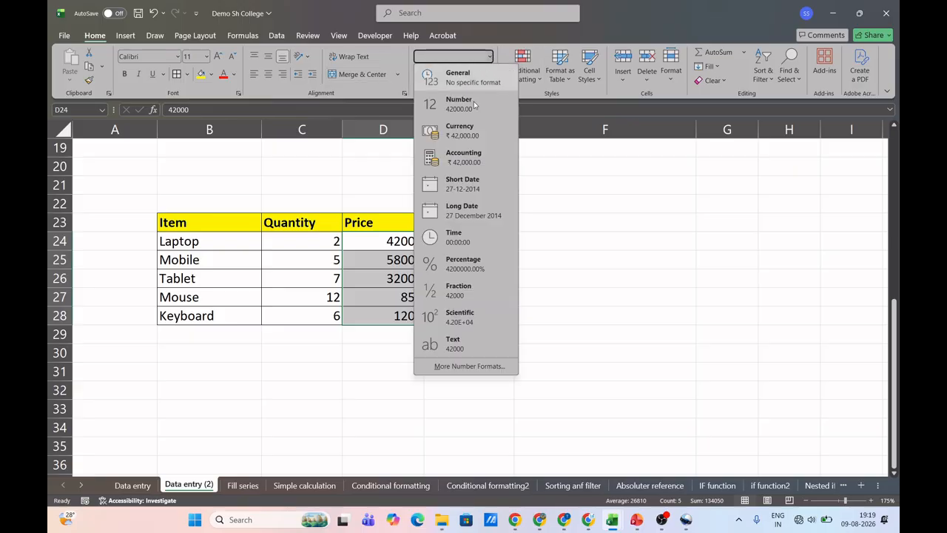
pyautogui.click(472, 130)
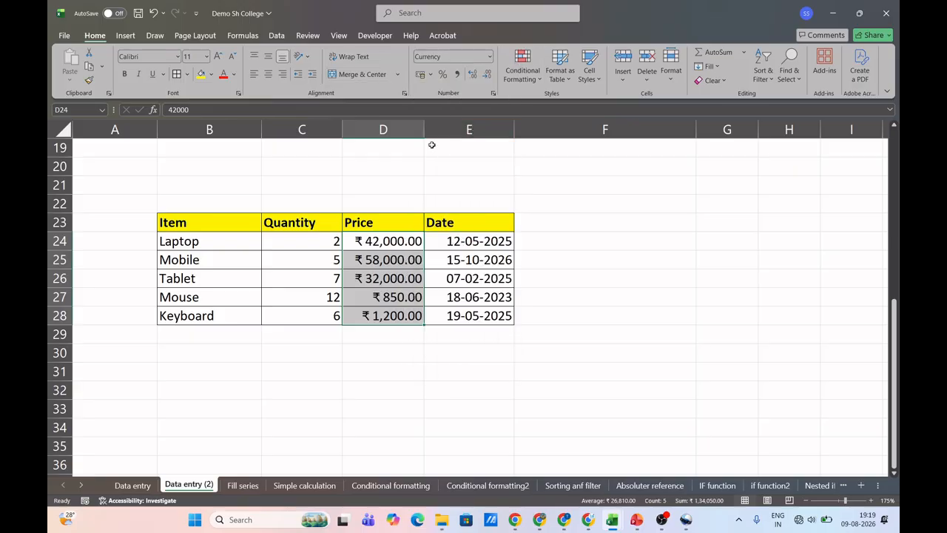
pyautogui.moveTo(423, 129); pyautogui.dragTo(440, 130)
pyautogui.click(413, 241)
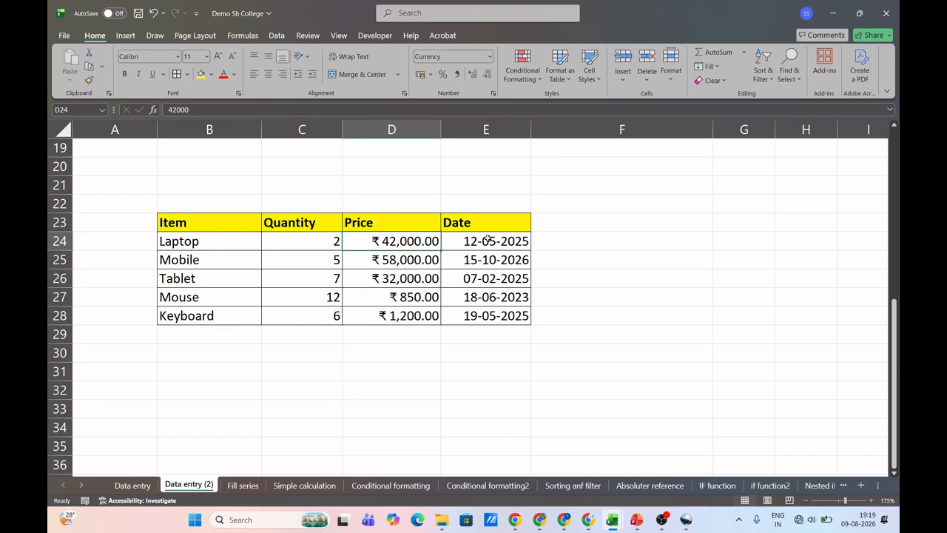
# - Try the General number format on the dates in E24:E28 and set them back to Short Date
pyautogui.moveTo(488, 241); pyautogui.dragTo(488, 318)
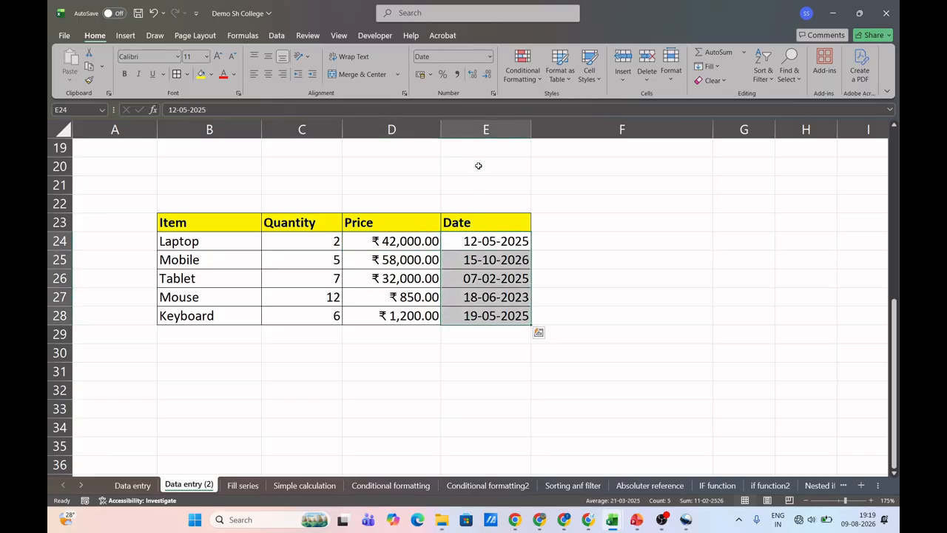
pyautogui.click(489, 56)
pyautogui.click(479, 77)
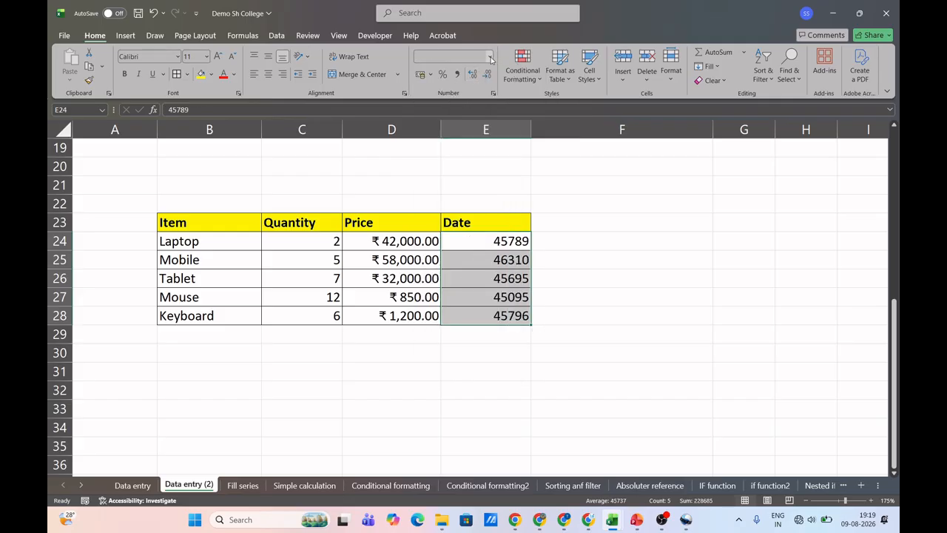
pyautogui.click(489, 57)
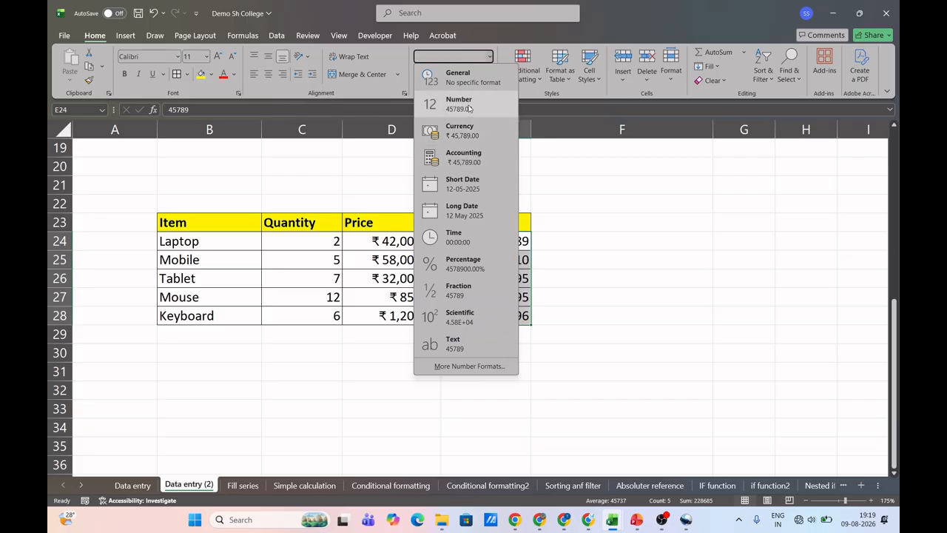
pyautogui.click(462, 184)
pyautogui.click(543, 222)
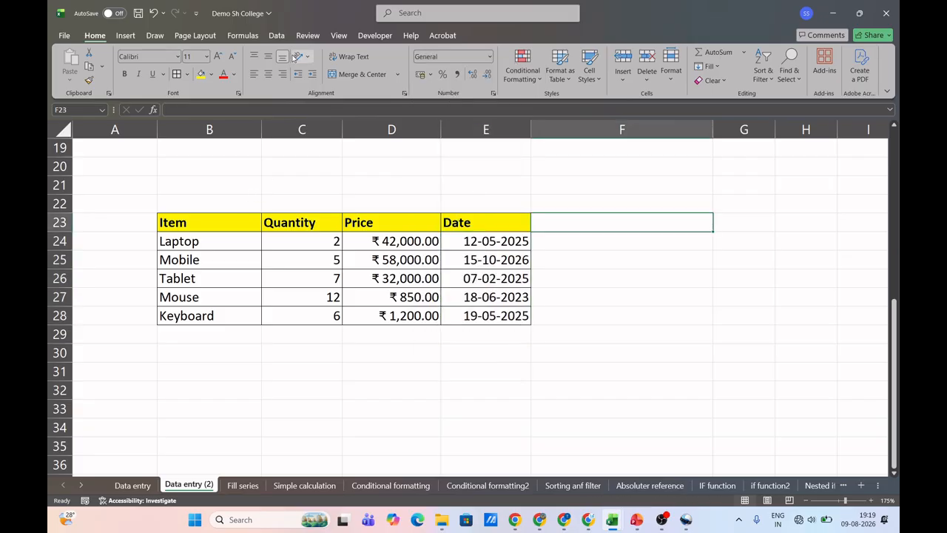
pyautogui.click(489, 57)
pyautogui.click(491, 59)
pyautogui.click(431, 76)
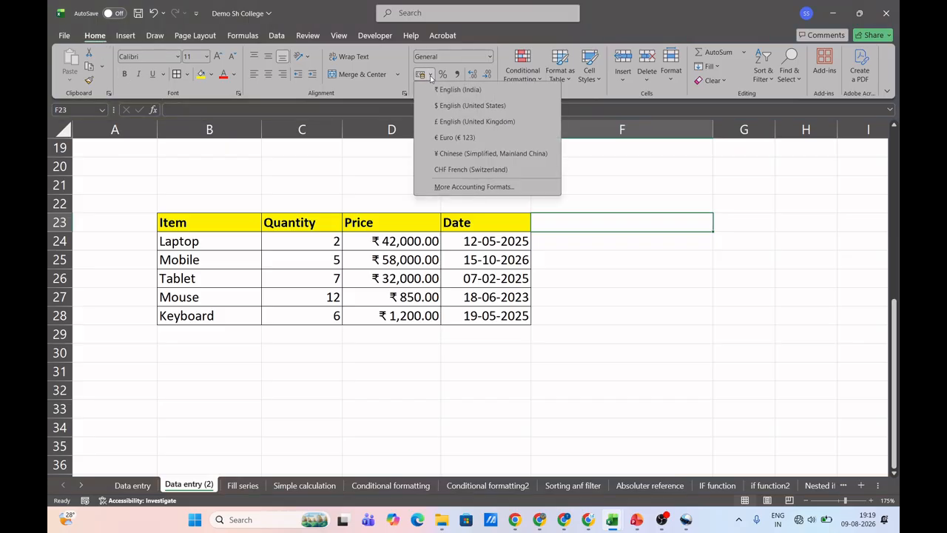
pyautogui.click(431, 77)
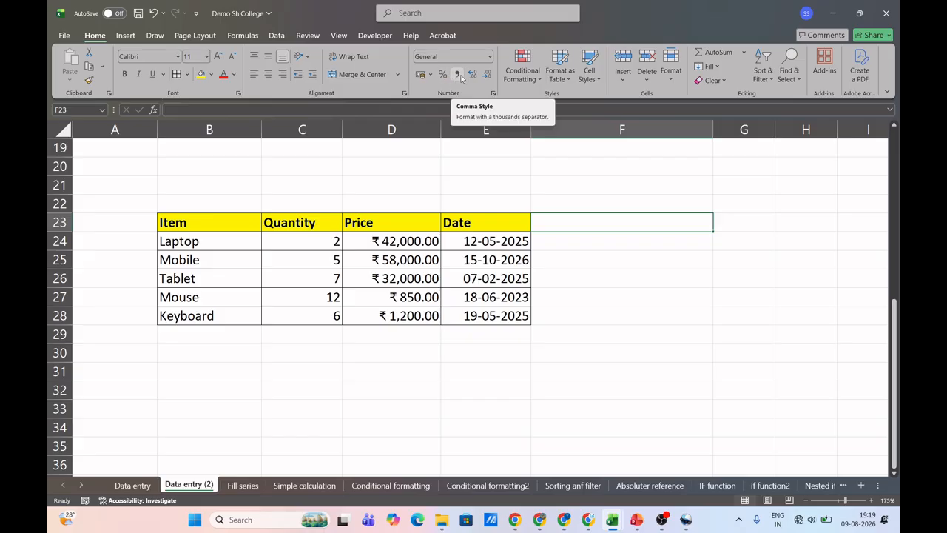
pyautogui.click(489, 57)
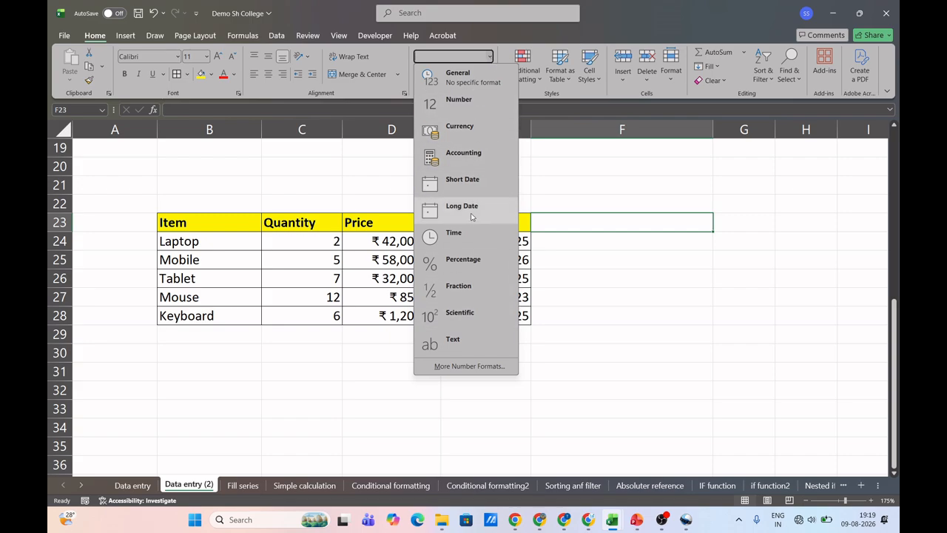
# - Try whole-number display on the values in F23:F28 and set them back to two decimal places
pyautogui.moveTo(626, 222); pyautogui.dragTo(627, 310)
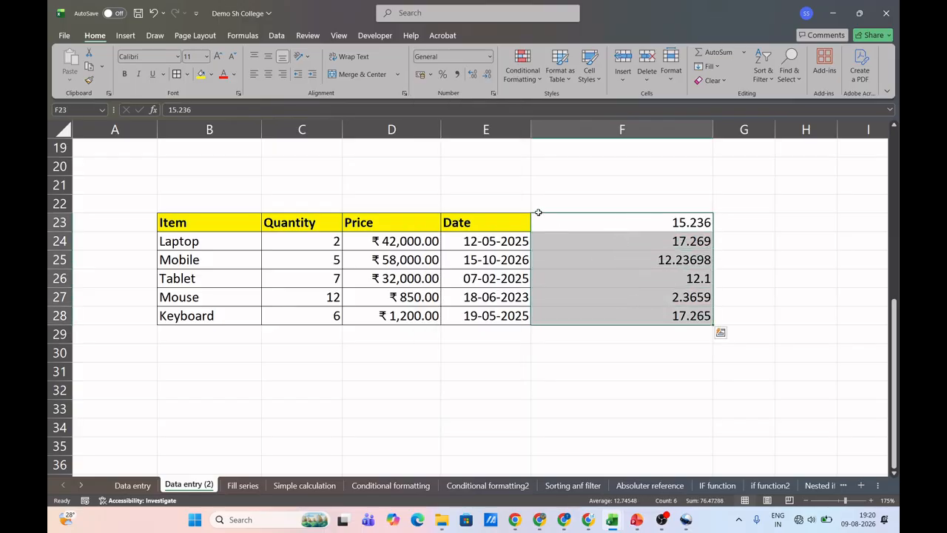
pyautogui.click(488, 76)
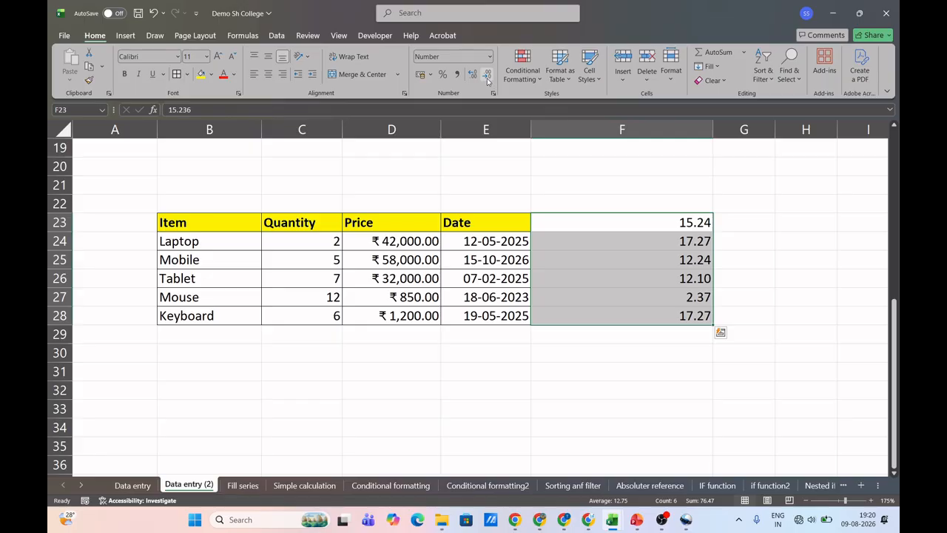
pyautogui.click(488, 76)
pyautogui.click(487, 76)
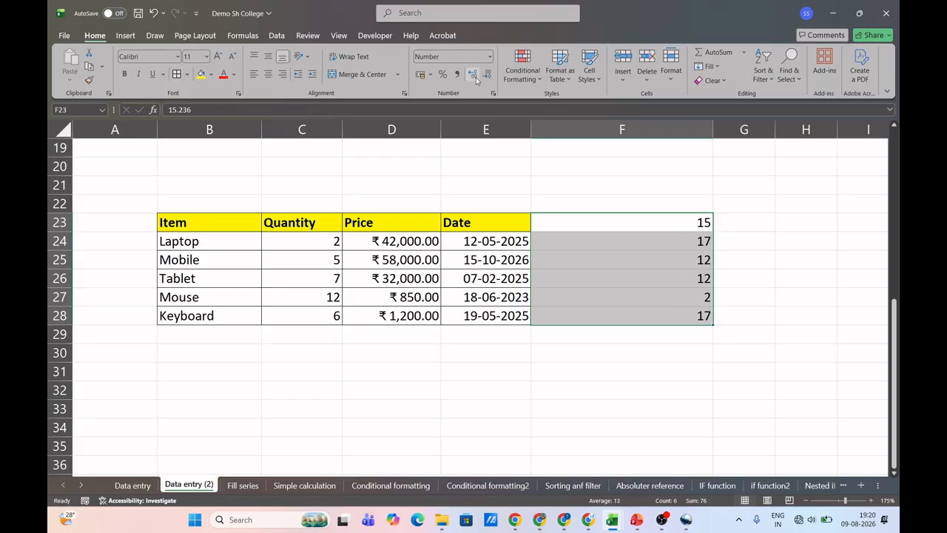
pyautogui.click(475, 80)
pyautogui.click(474, 80)
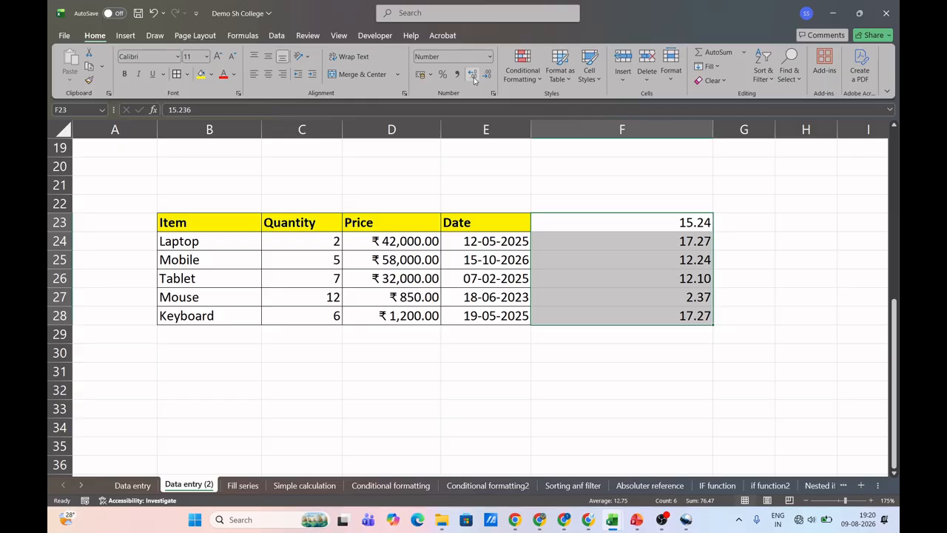
pyautogui.click(707, 219)
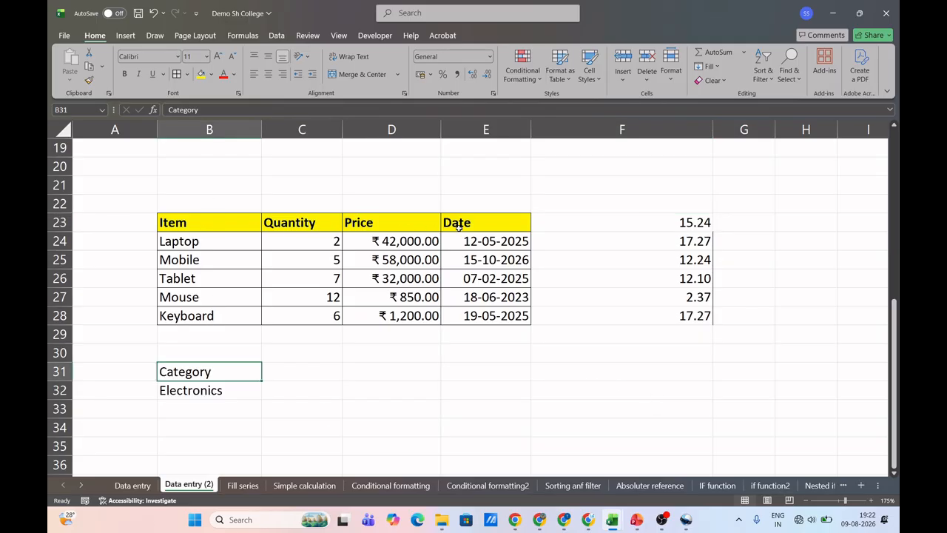
# - Copy the formatting of the Item header in B23 to the Category cell B31 with Format Painter
pyautogui.click(196, 224)
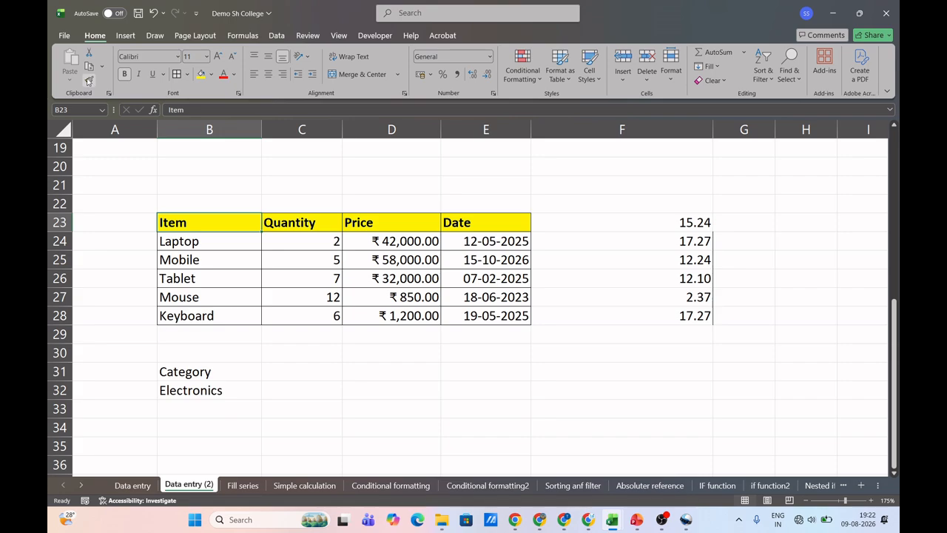
pyautogui.click(88, 80)
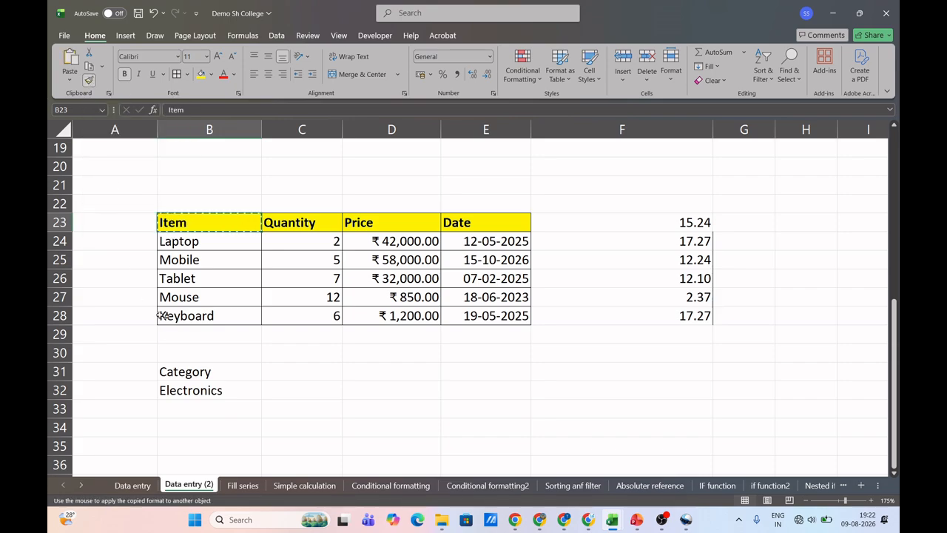
pyautogui.click(184, 372)
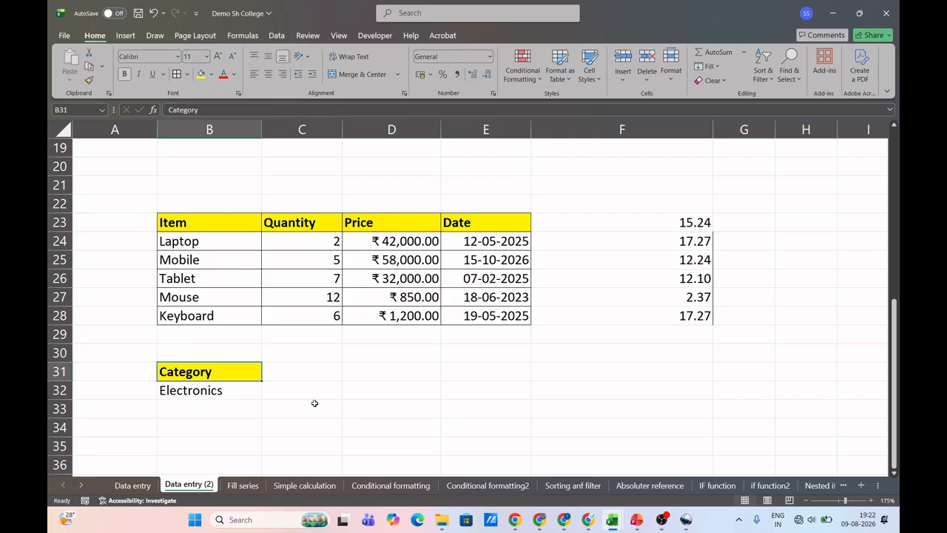
pyautogui.click(350, 372)
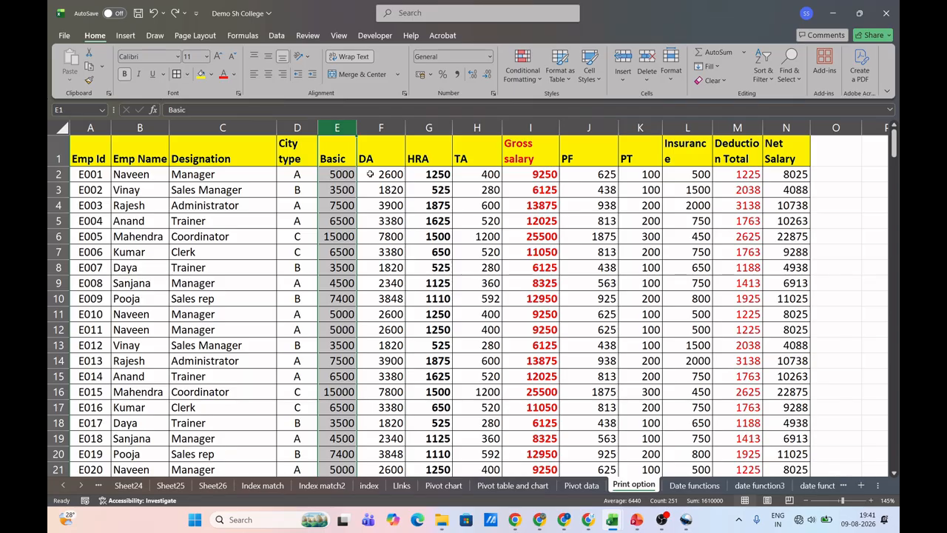
pyautogui.click(375, 176)
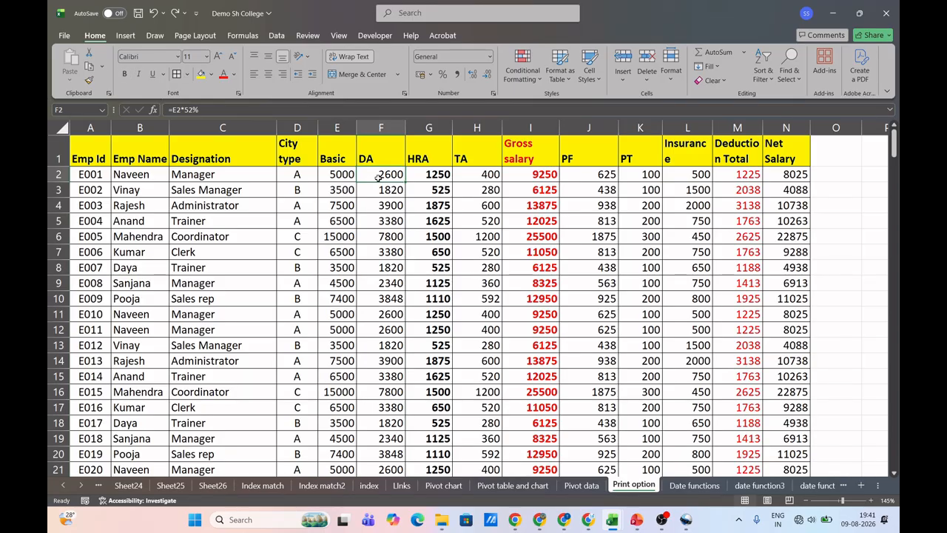
pyautogui.click(339, 127)
pyautogui.click(340, 249)
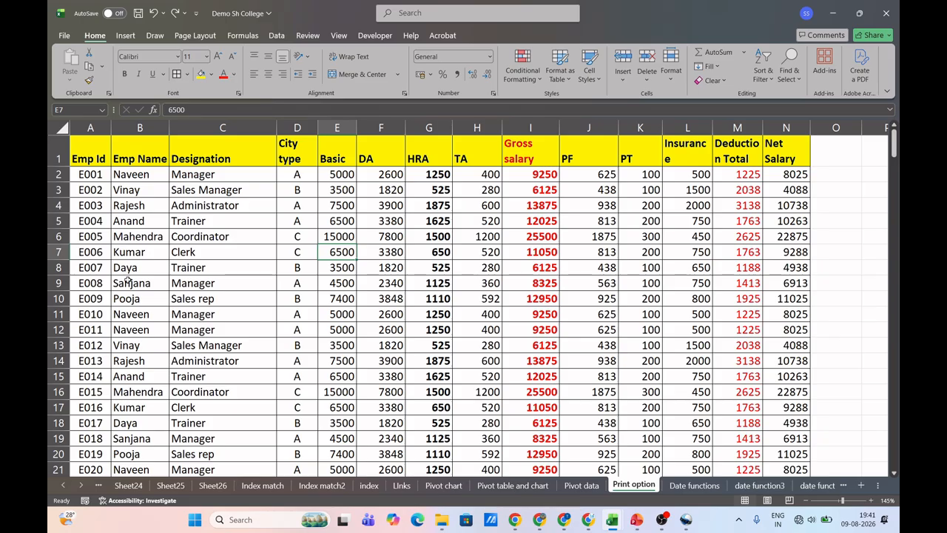
pyautogui.rightClick(296, 128)
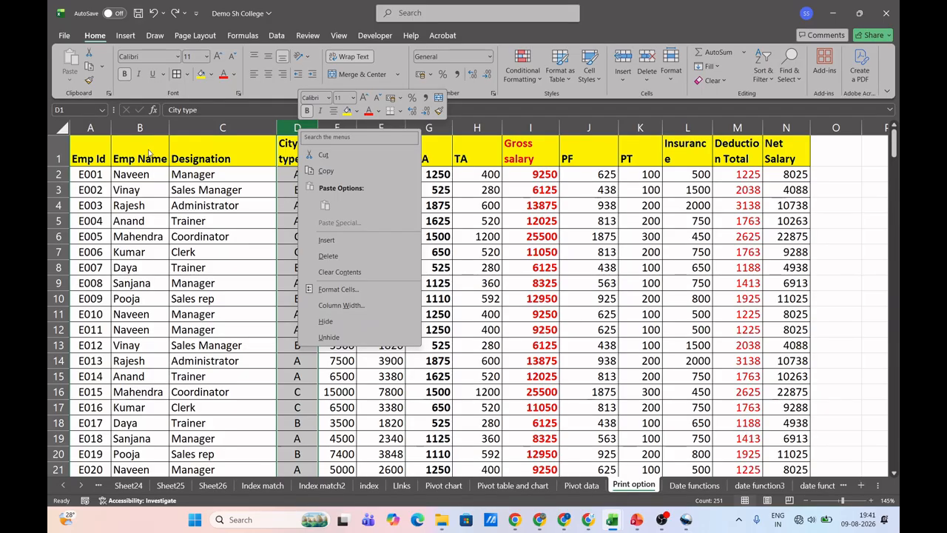
pyautogui.press('Escape')
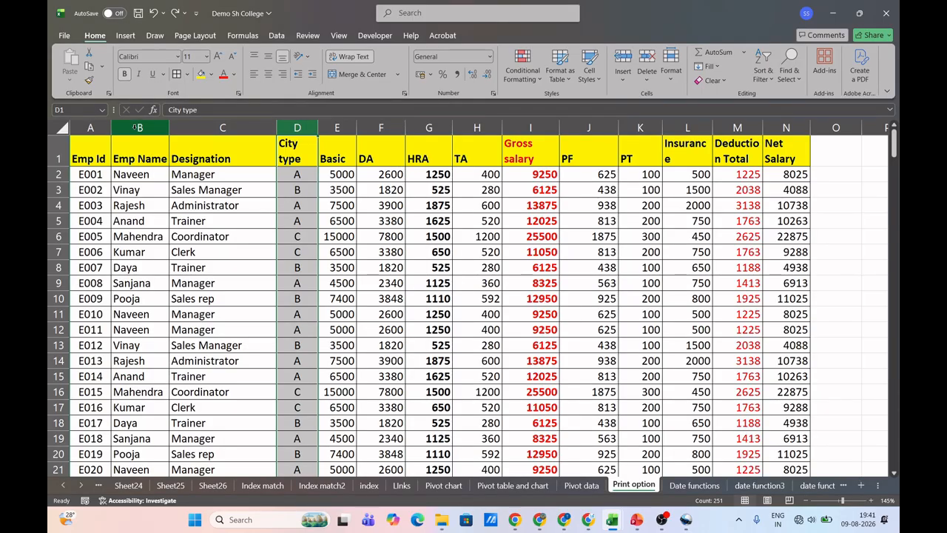
# - Try deleting the Emp Name column on the Print option sheet and undo the deletion
pyautogui.rightClick(137, 128)
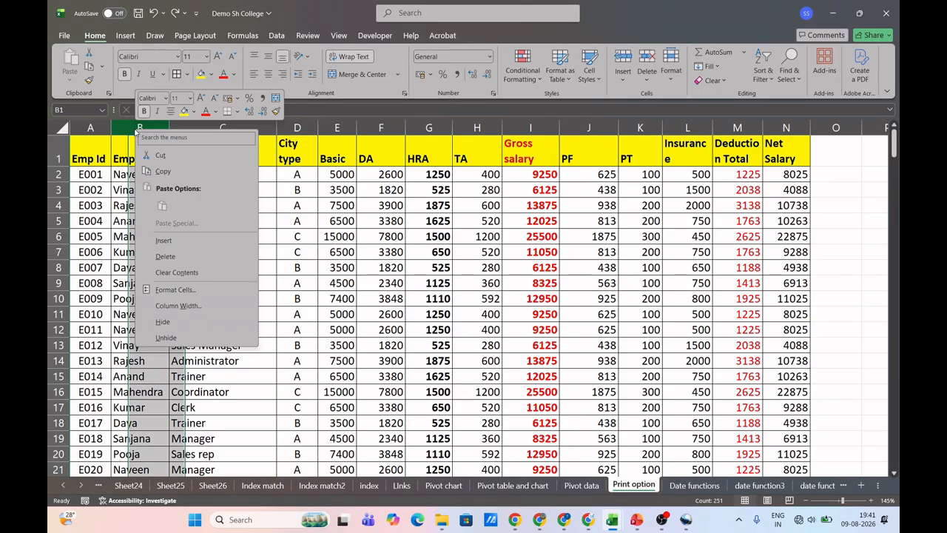
pyautogui.click(166, 256)
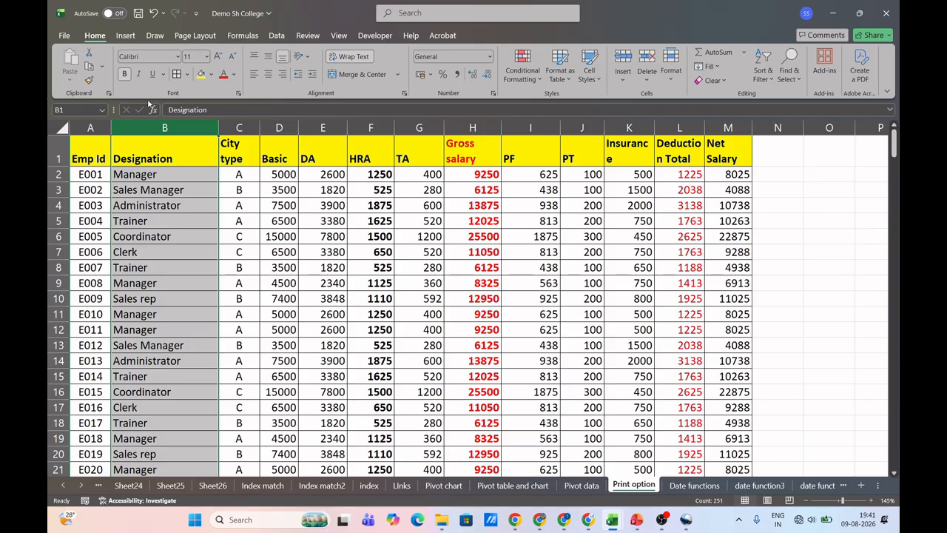
pyautogui.click(153, 13)
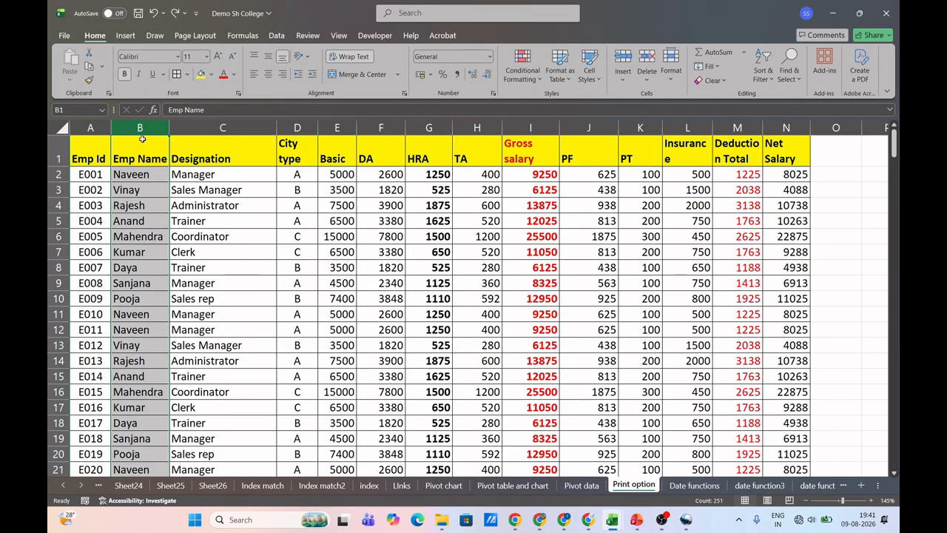
# - Insert a blank column before the Designation column and delete the blank column again
pyautogui.click(191, 126)
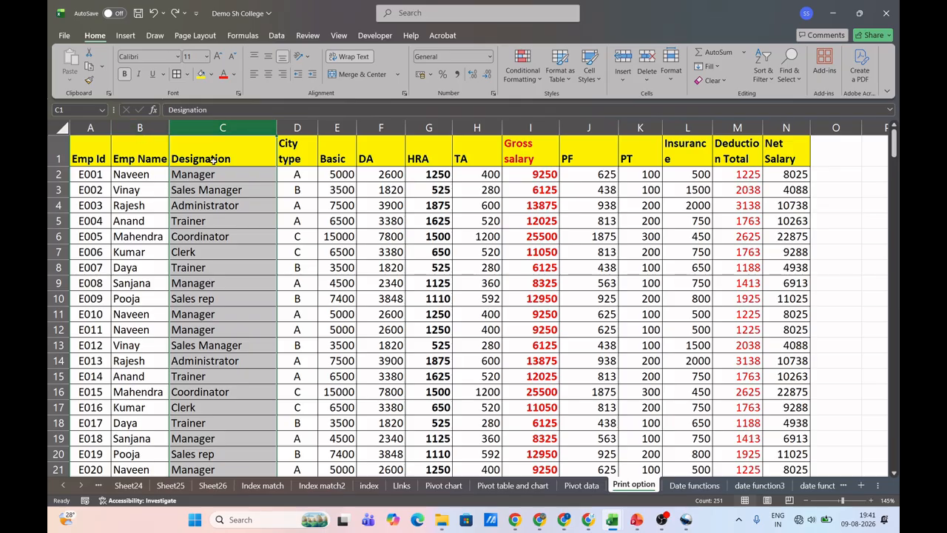
pyautogui.rightClick(202, 132)
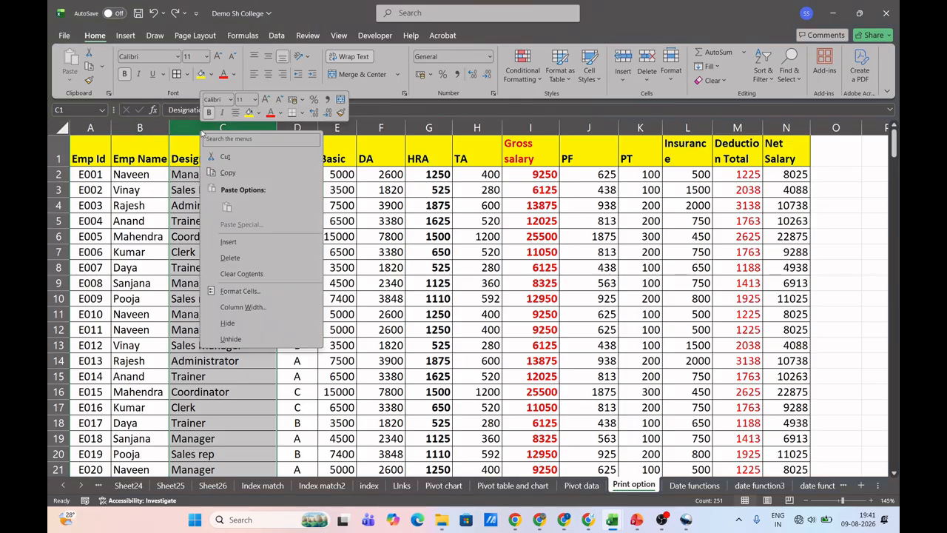
pyautogui.click(238, 244)
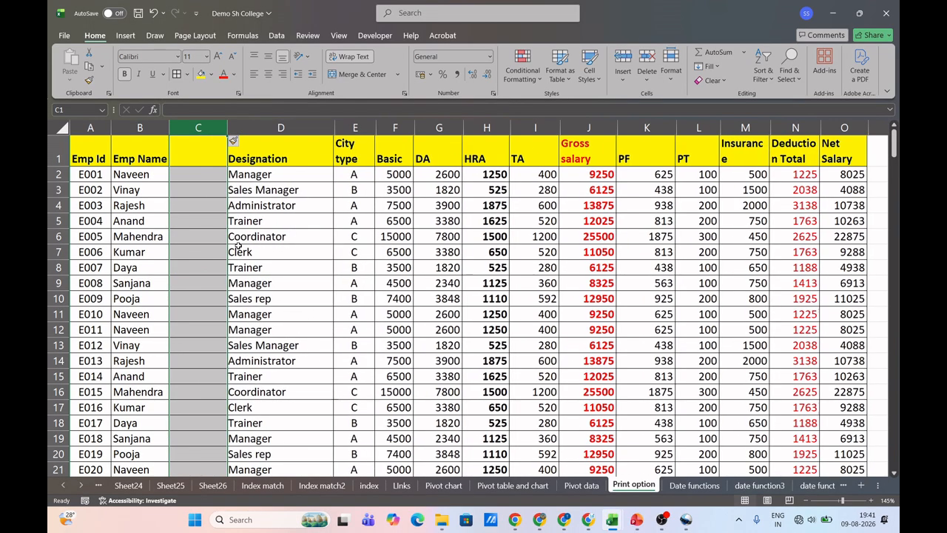
pyautogui.click(202, 190)
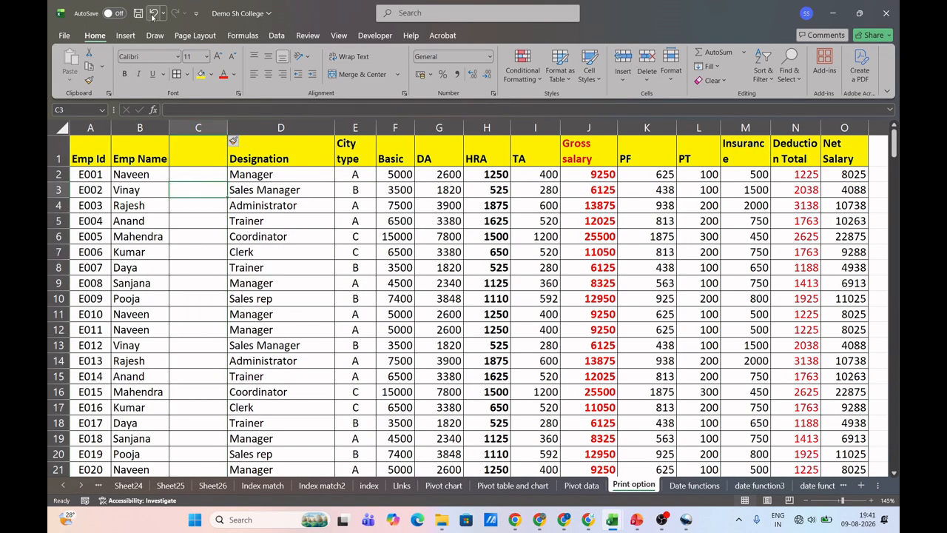
pyautogui.click(203, 129)
pyautogui.rightClick(205, 130)
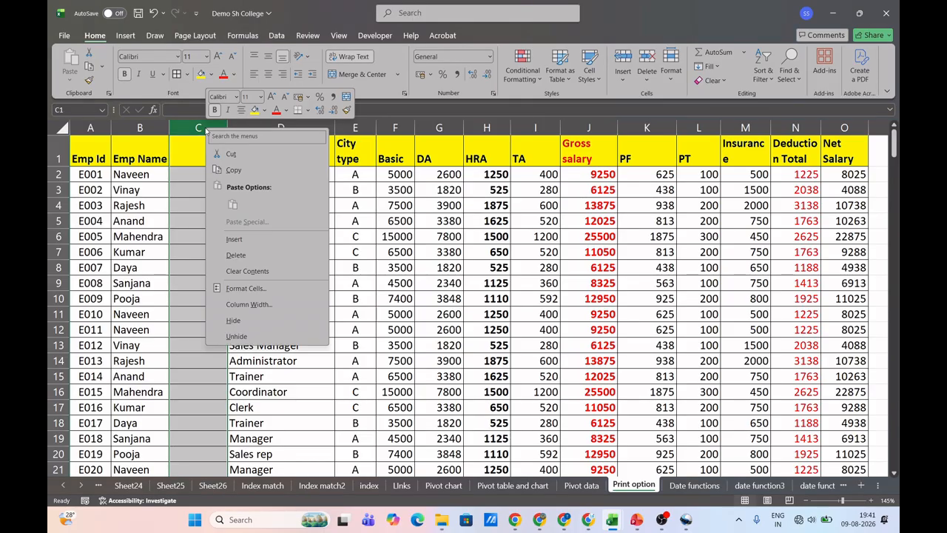
pyautogui.click(251, 258)
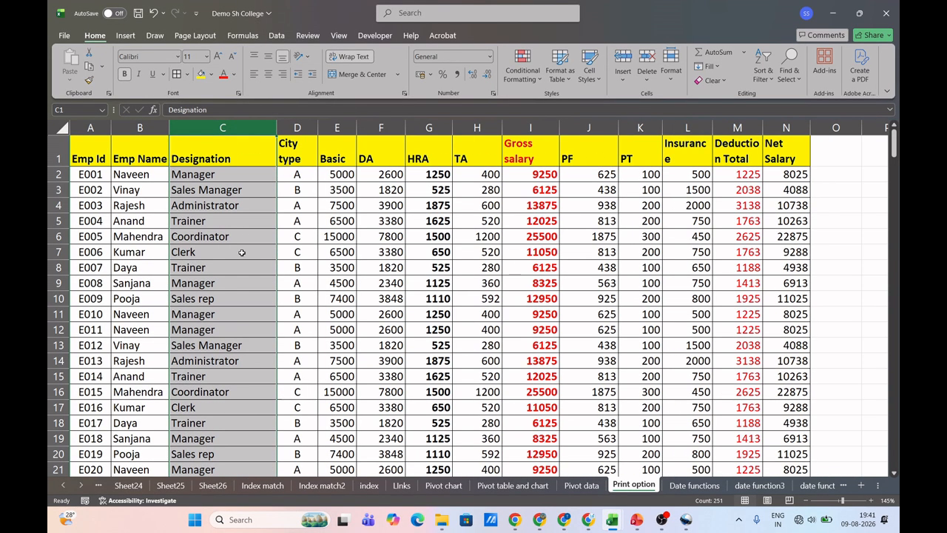
# - Insert a blank row above the E005 record in row 6 and delete the blank row again
pyautogui.click(58, 237)
pyautogui.rightClick(59, 238)
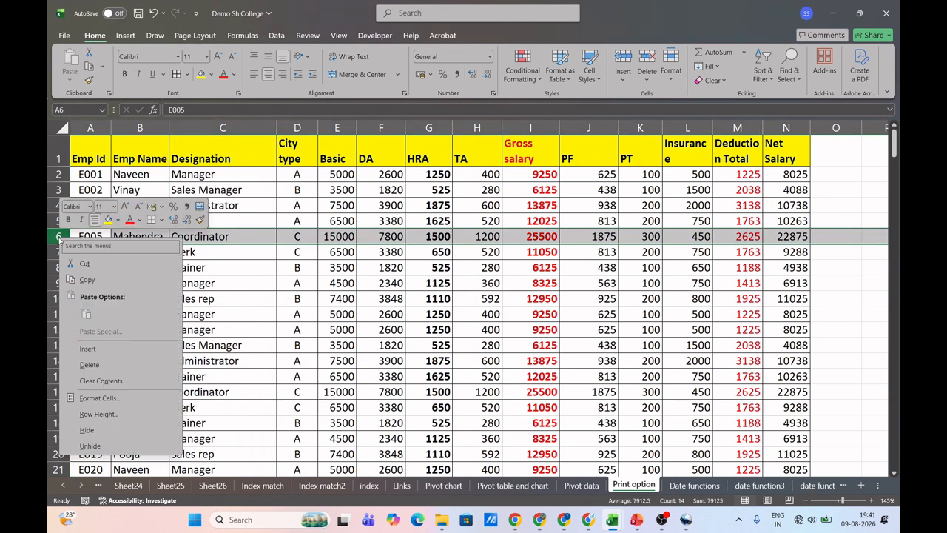
pyautogui.click(88, 349)
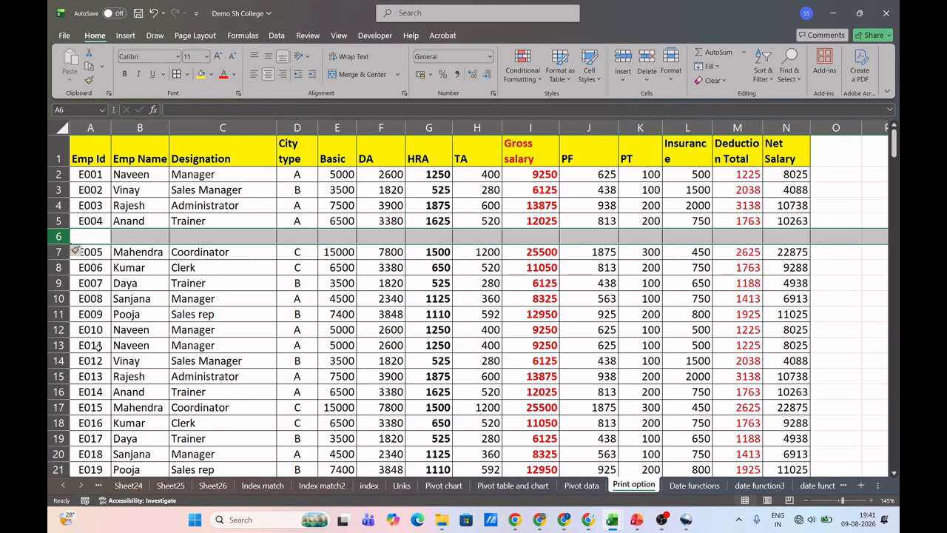
pyautogui.rightClick(60, 238)
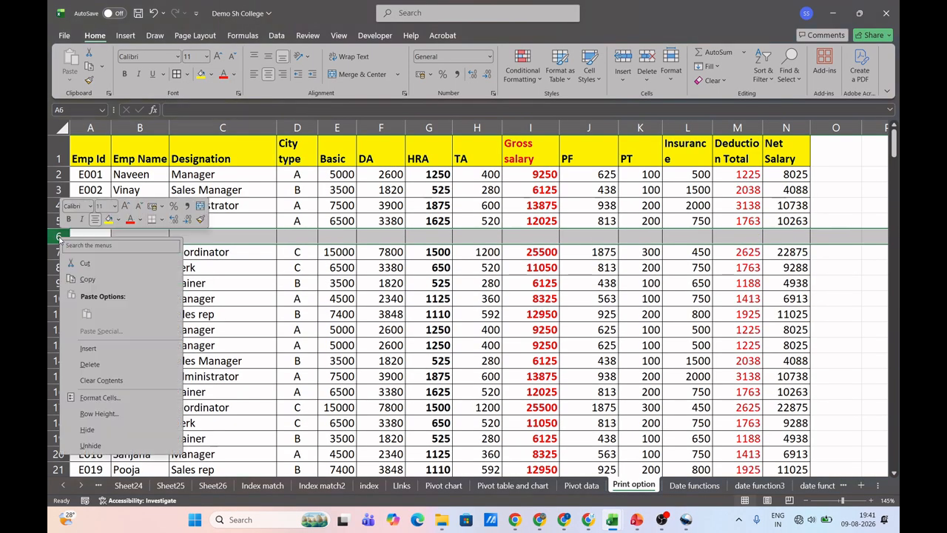
pyautogui.click(90, 364)
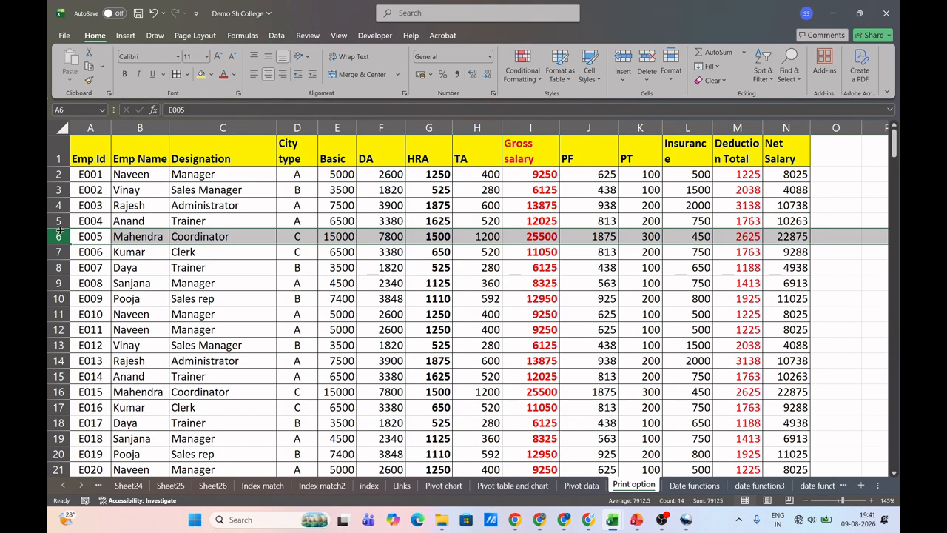
pyautogui.click(142, 252)
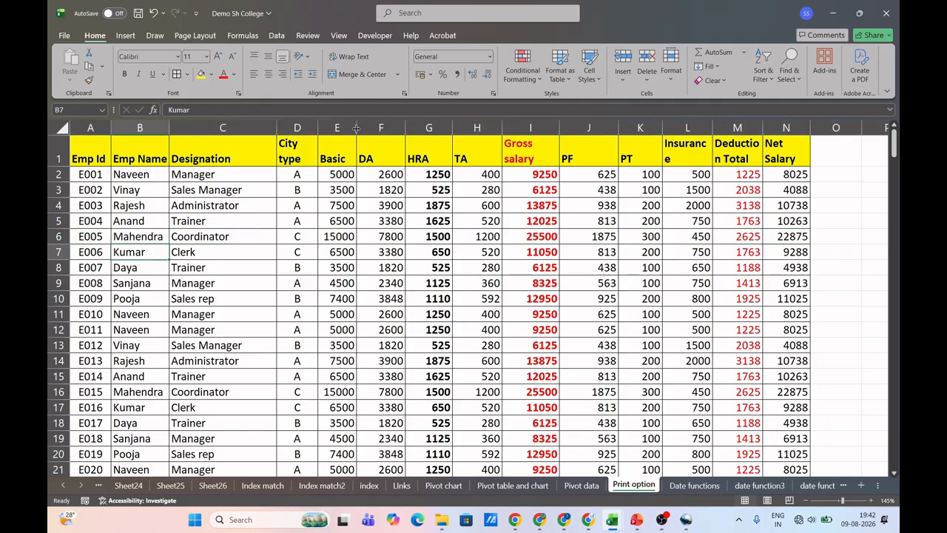
# - Widen the Basic and City type columns and autofit the Designation column to its contents
pyautogui.moveTo(356, 128); pyautogui.dragTo(383, 129)
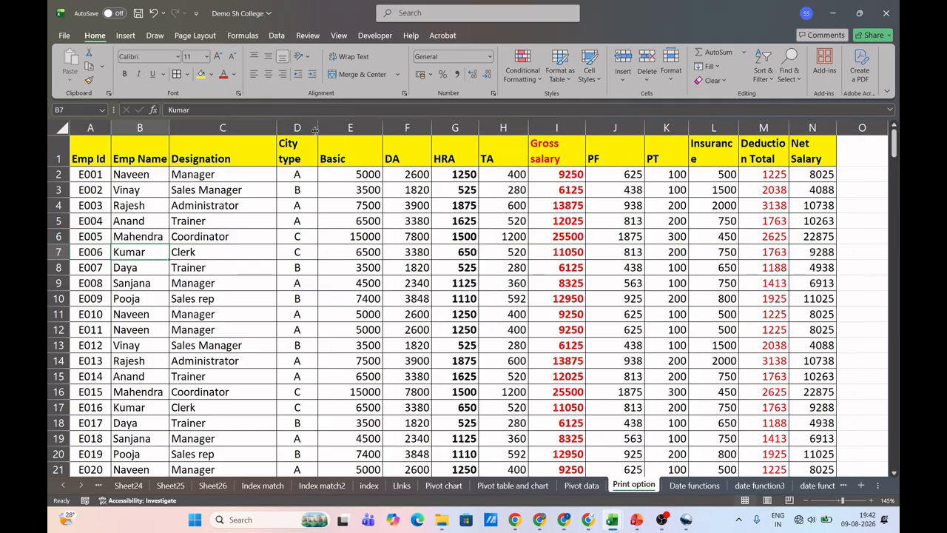
pyautogui.moveTo(316, 131); pyautogui.dragTo(332, 130)
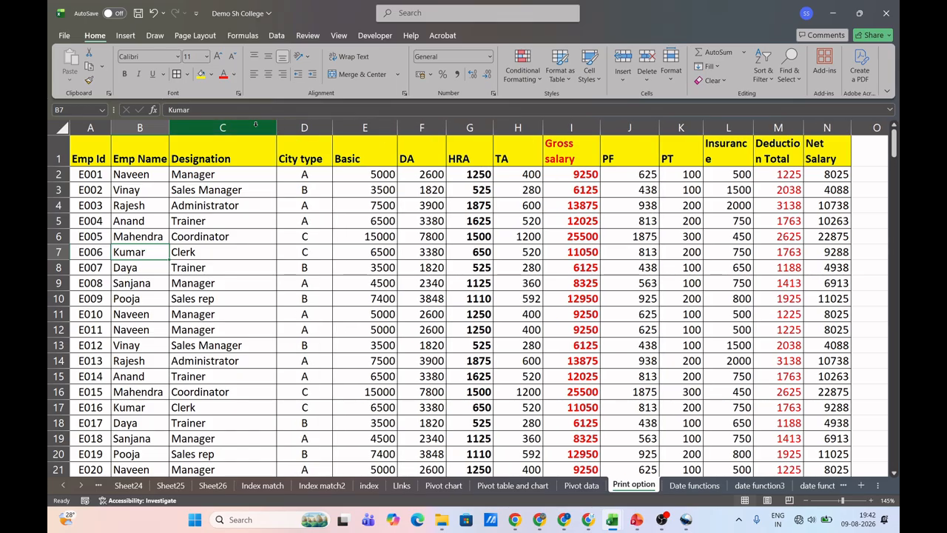
pyautogui.moveTo(276, 127)
pyautogui.mouseDown()
pyautogui.moveTo(266, 127)
pyautogui.moveTo(275, 127)
pyautogui.mouseUp()
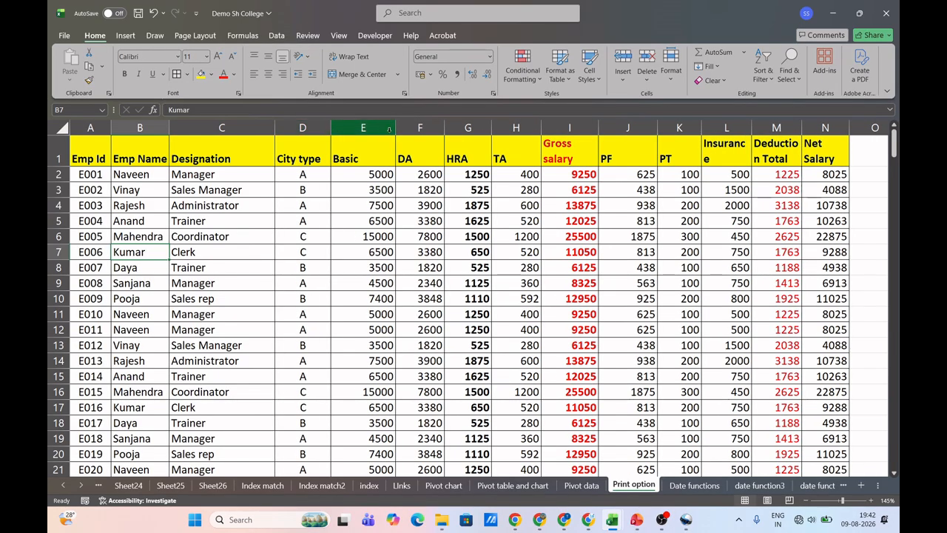
pyautogui.moveTo(396, 128); pyautogui.dragTo(400, 128)
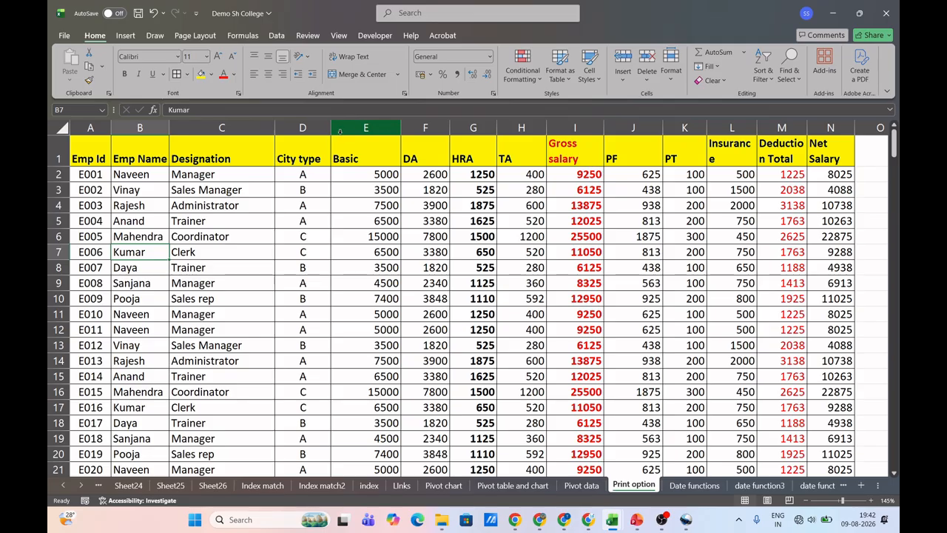
pyautogui.doubleClick(274, 127)
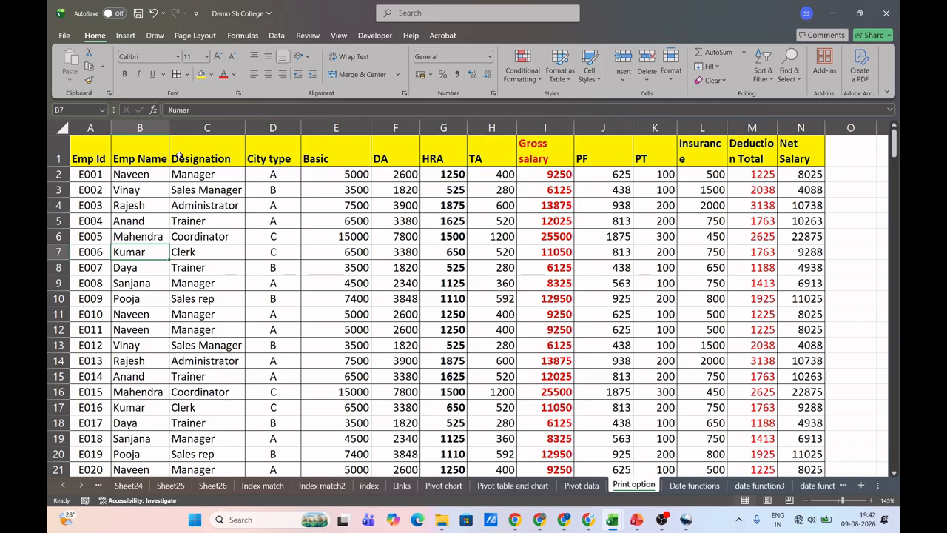
# - Autofit the Basic column to the width of its contents
pyautogui.scroll(-3, 218, 377)
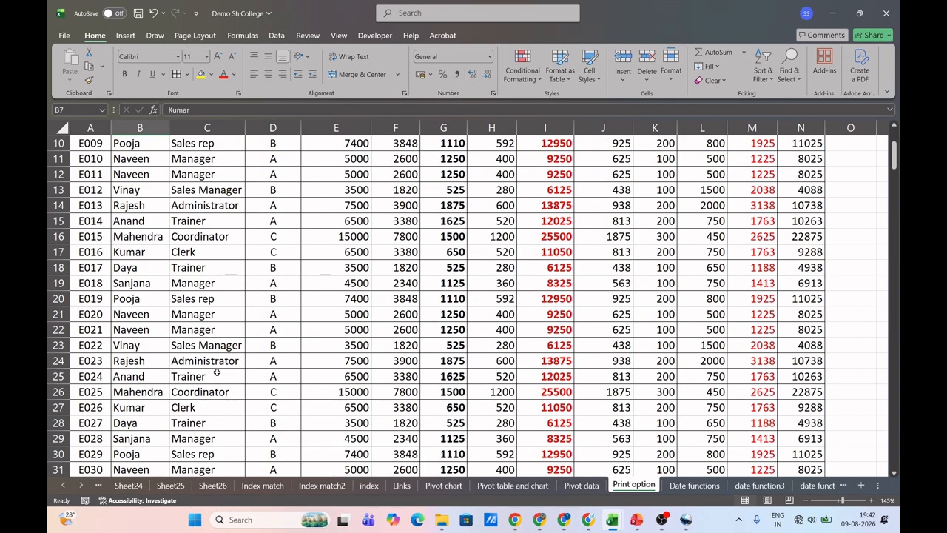
pyautogui.scroll(3, 220, 333)
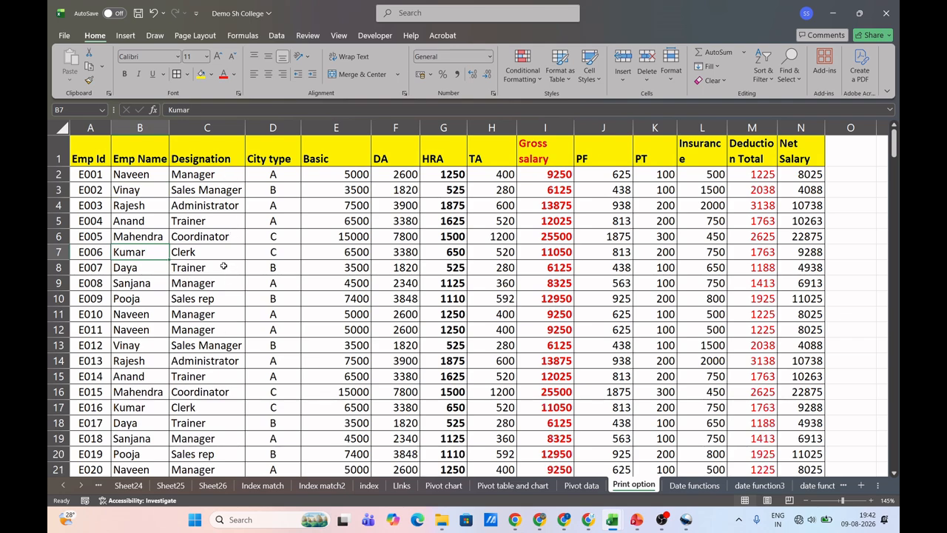
pyautogui.doubleClick(371, 127)
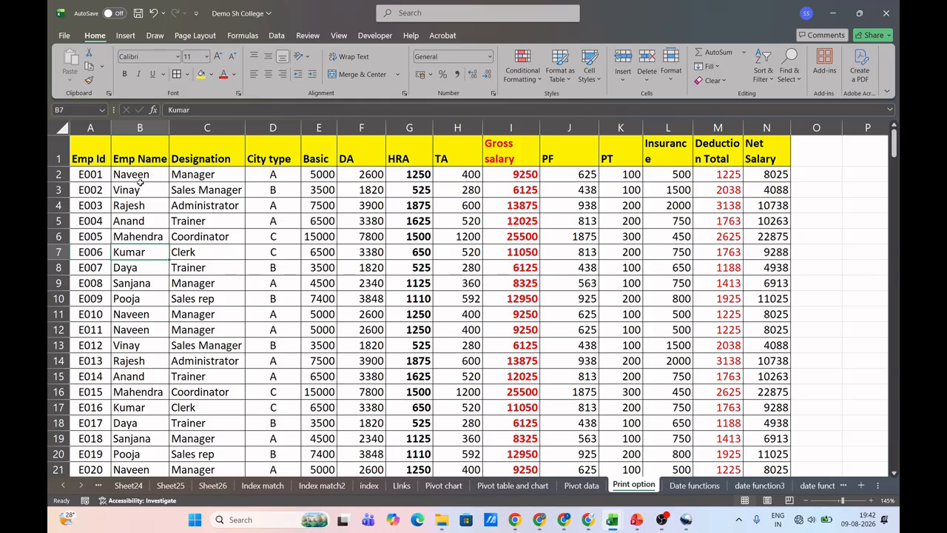
# - Freeze the header row and the Emp Id column with Freeze Panes based on cell B2
pyautogui.scroll(-3, 405, 294)
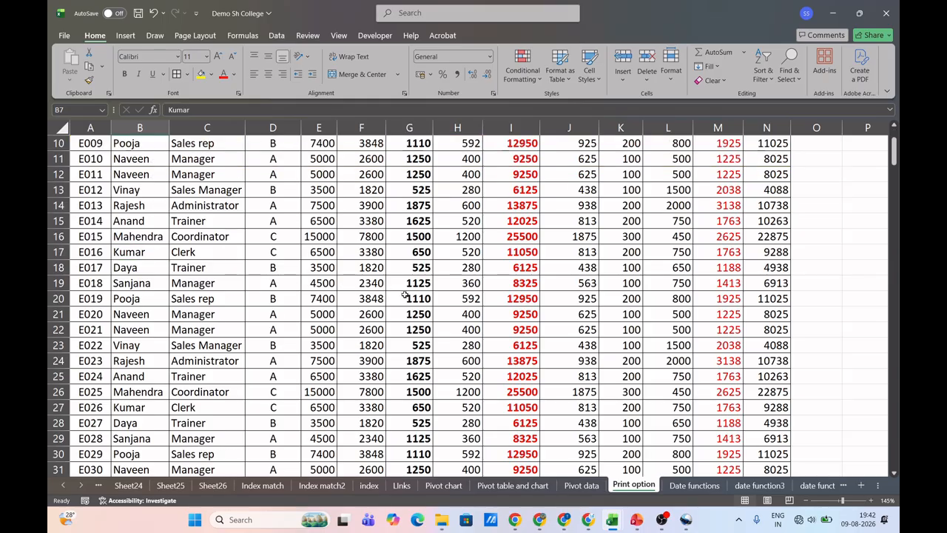
pyautogui.scroll(-3, 404, 294)
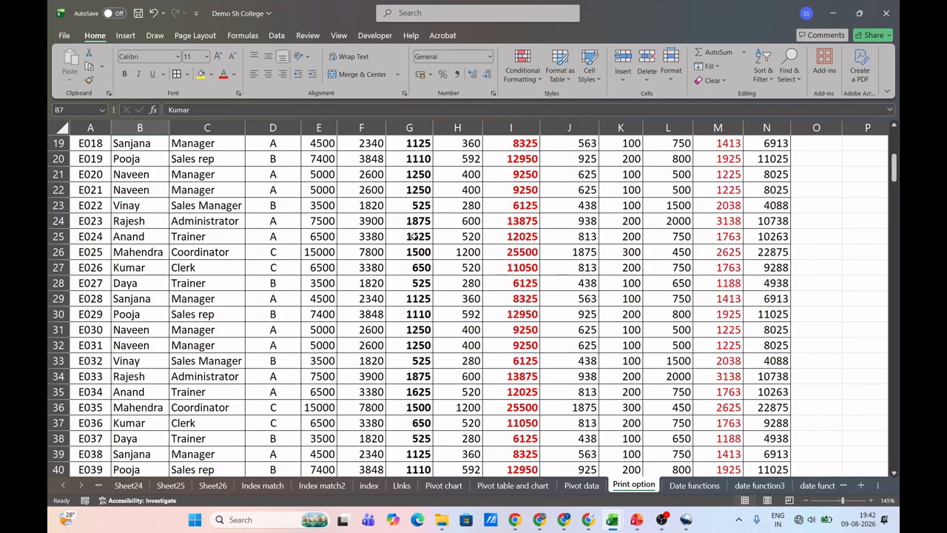
pyautogui.scroll(6, 414, 237)
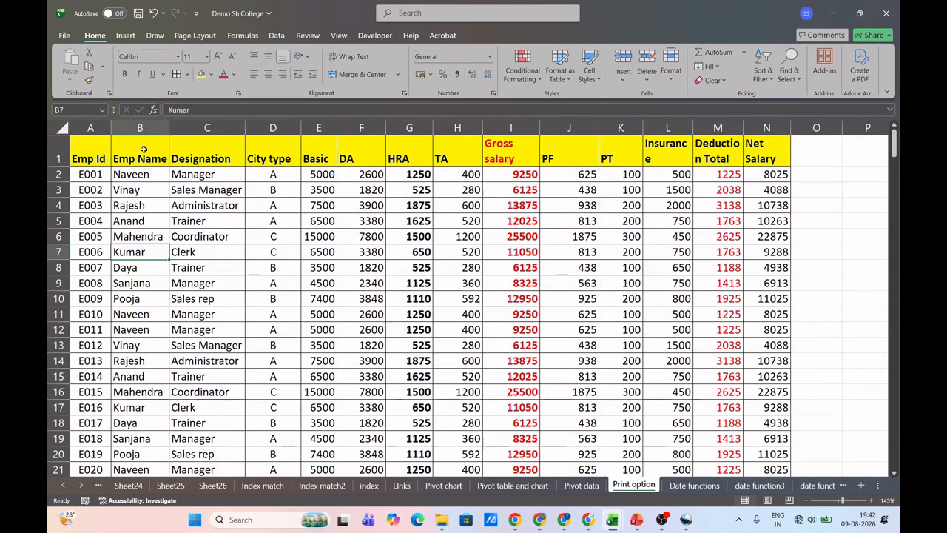
pyautogui.click(131, 178)
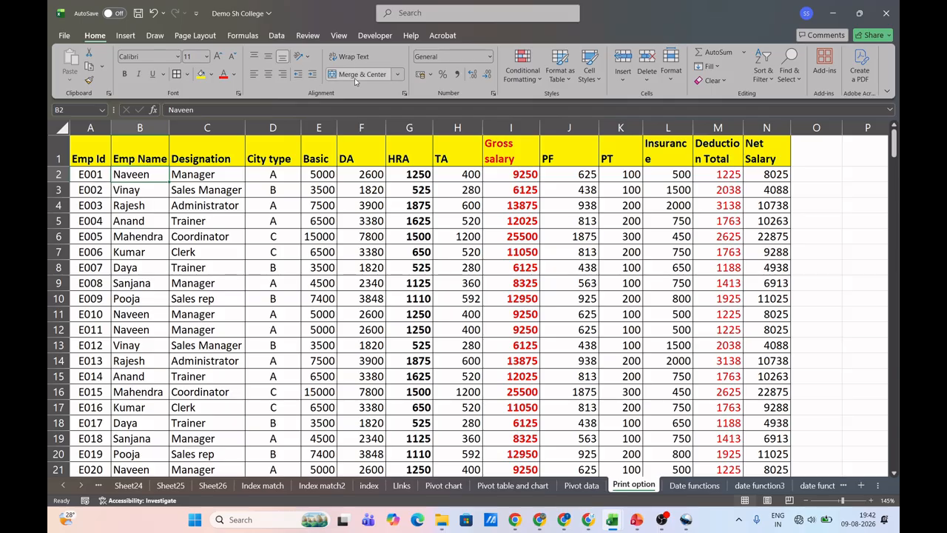
pyautogui.click(339, 36)
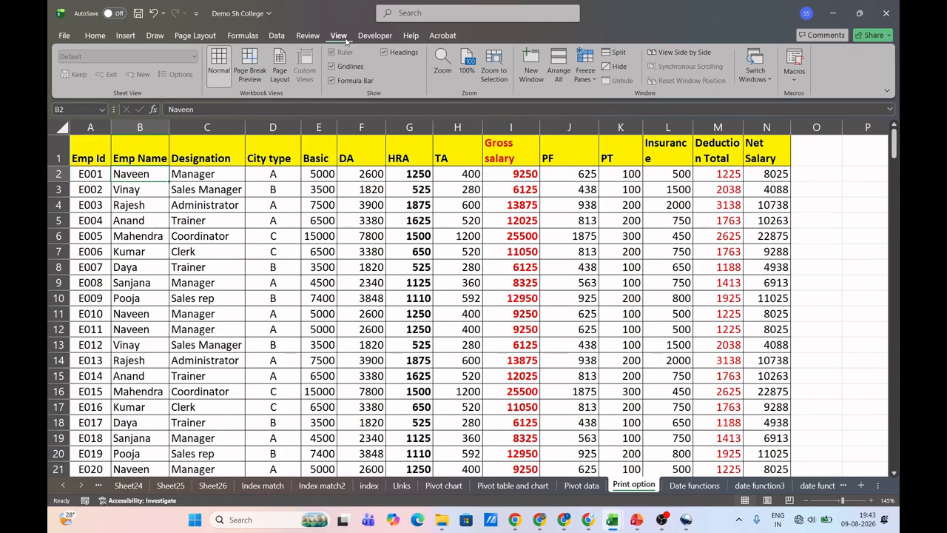
pyautogui.click(584, 69)
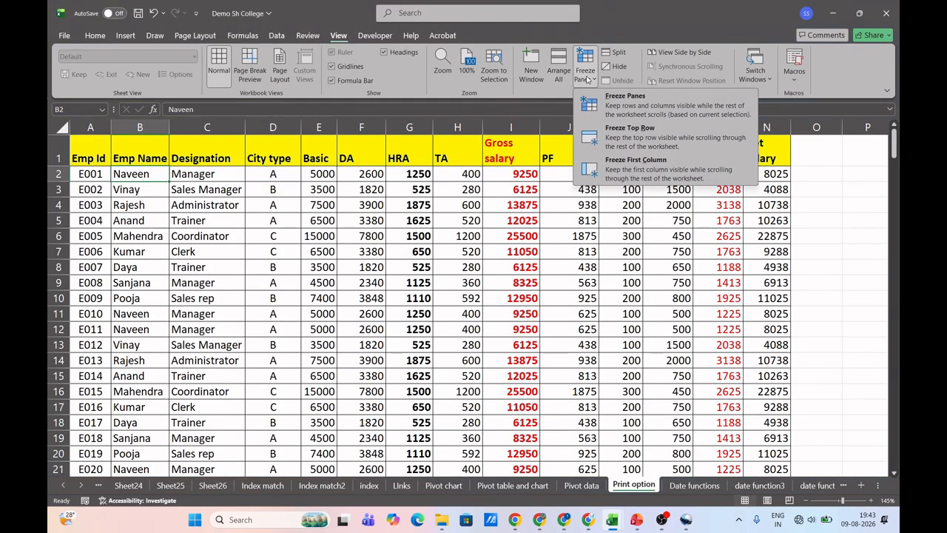
pyautogui.click(610, 111)
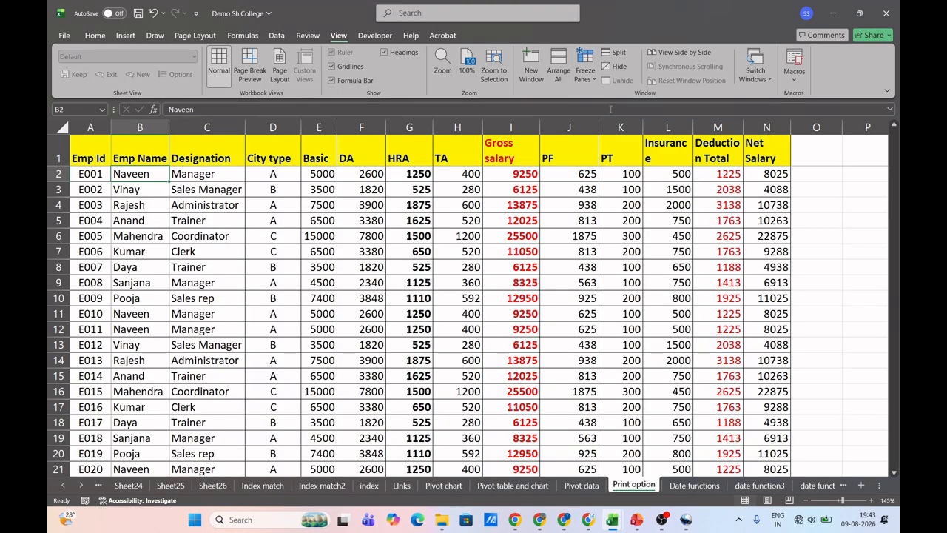
# - Look through the employee records toward the end of the list and back up, checking the frozen header row
pyautogui.scroll(-3, 266, 253)
pyautogui.scroll(-20, 308, 250)
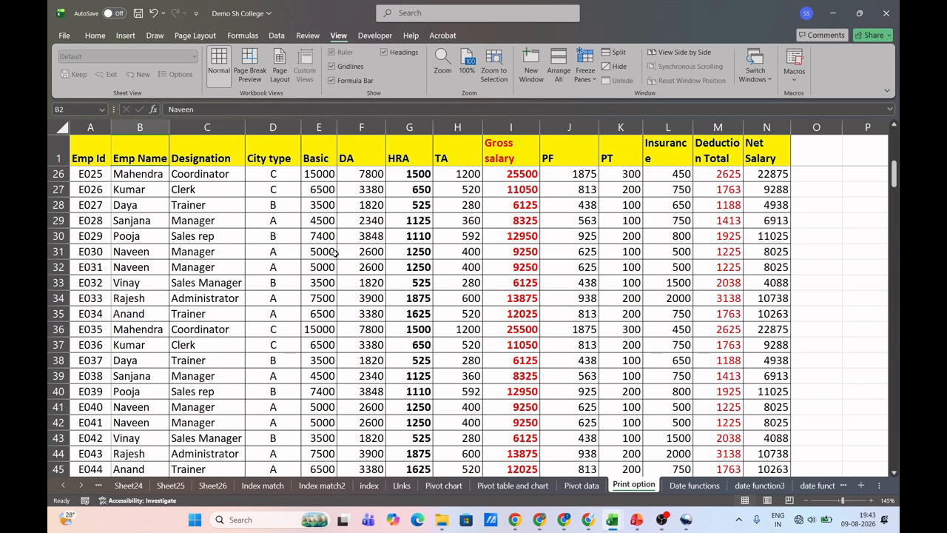
pyautogui.scroll(-18, 335, 252)
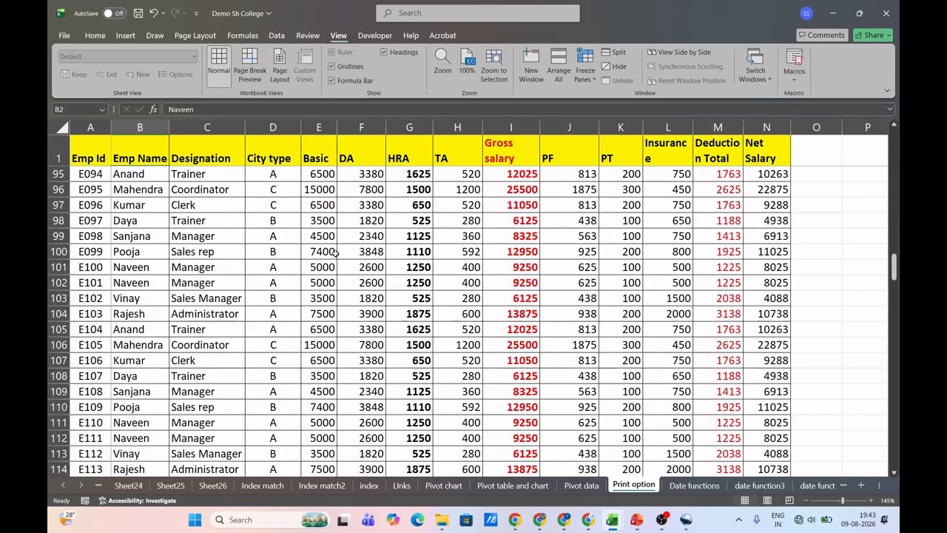
pyautogui.scroll(-20, 335, 253)
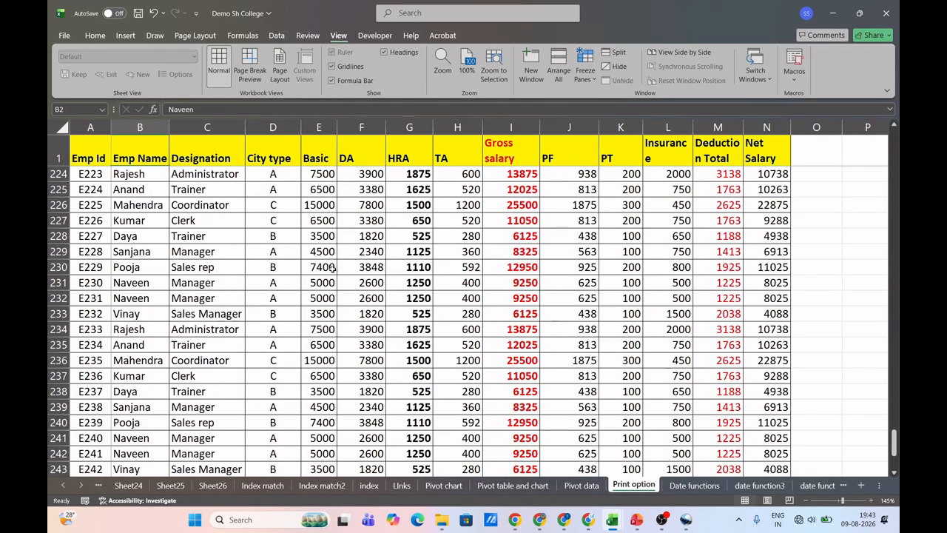
pyautogui.scroll(-7, 330, 262)
pyautogui.scroll(13, 333, 271)
pyautogui.scroll(20, 335, 271)
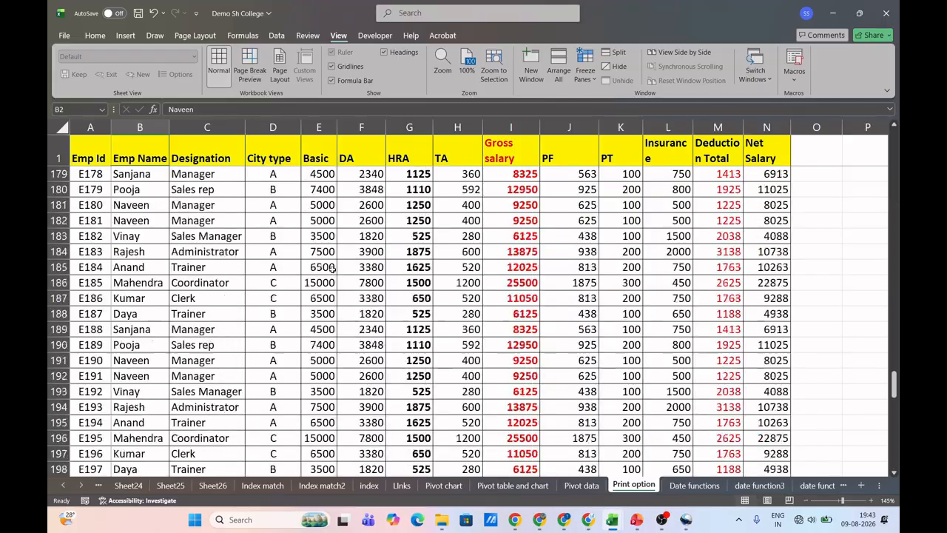
pyautogui.scroll(20, 333, 269)
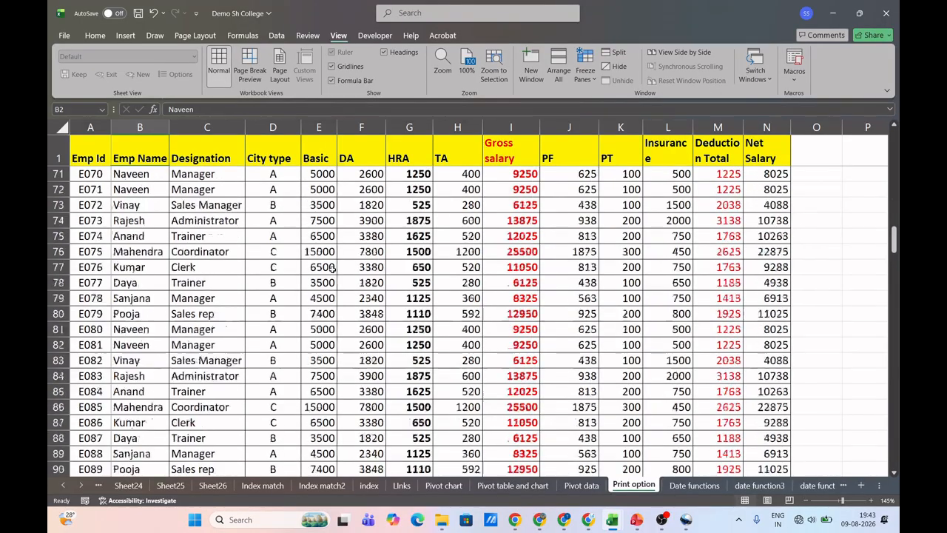